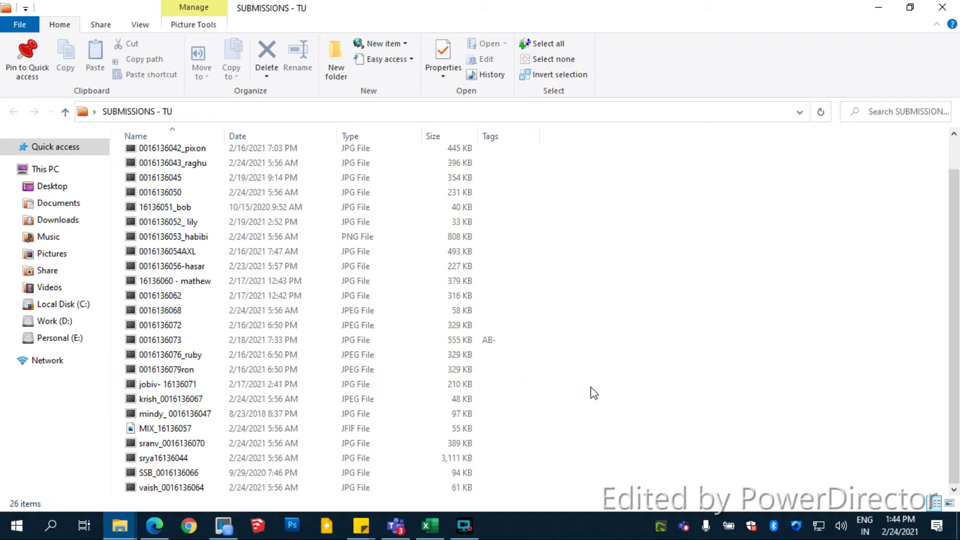
# Step: Copy the paths of all files in the SUBMISSIONS - TU folder and paste them into the Excel sheet starting at cell I7
pyautogui.hotkey('ctrl', 'a')
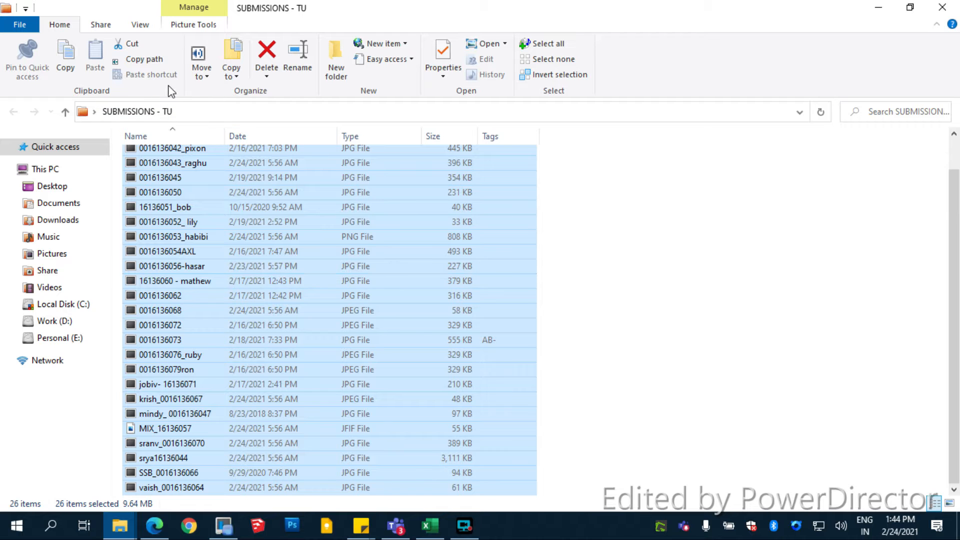
pyautogui.click(142, 63)
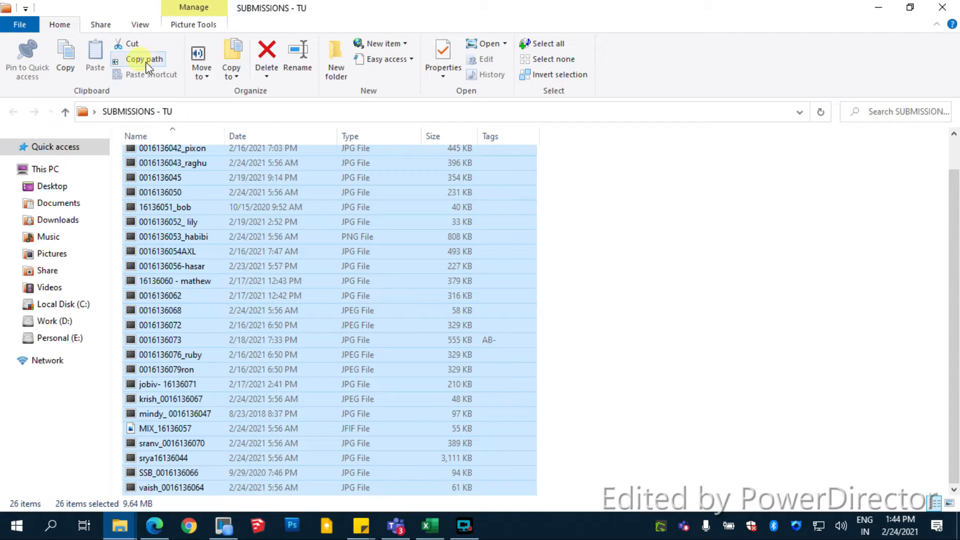
pyautogui.click(439, 528)
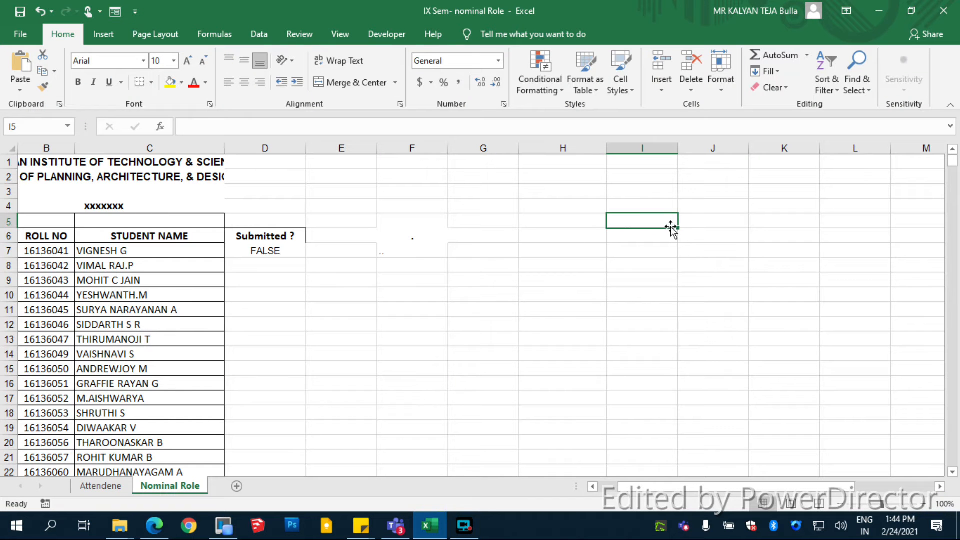
pyautogui.click(669, 247)
pyautogui.hotkey('ctrl', 'v')
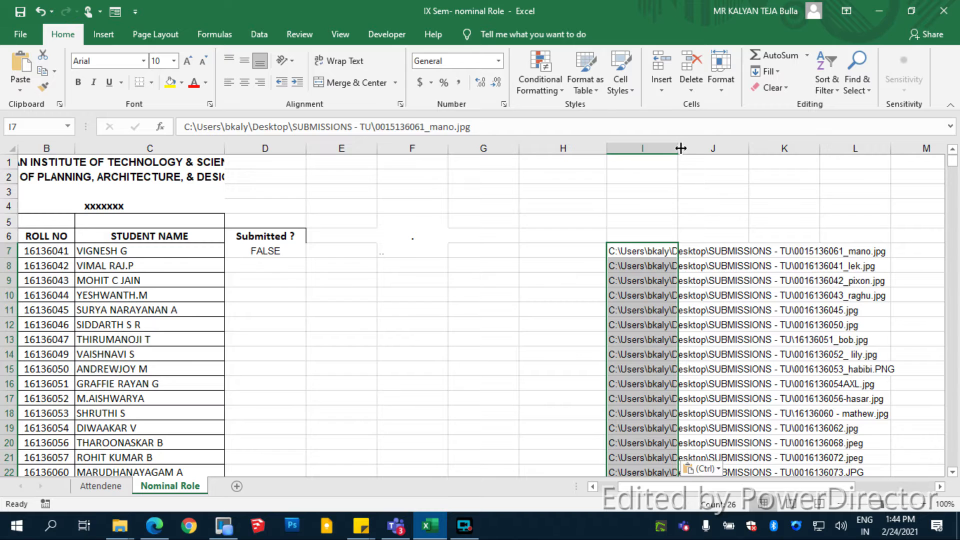
pyautogui.click(571, 247)
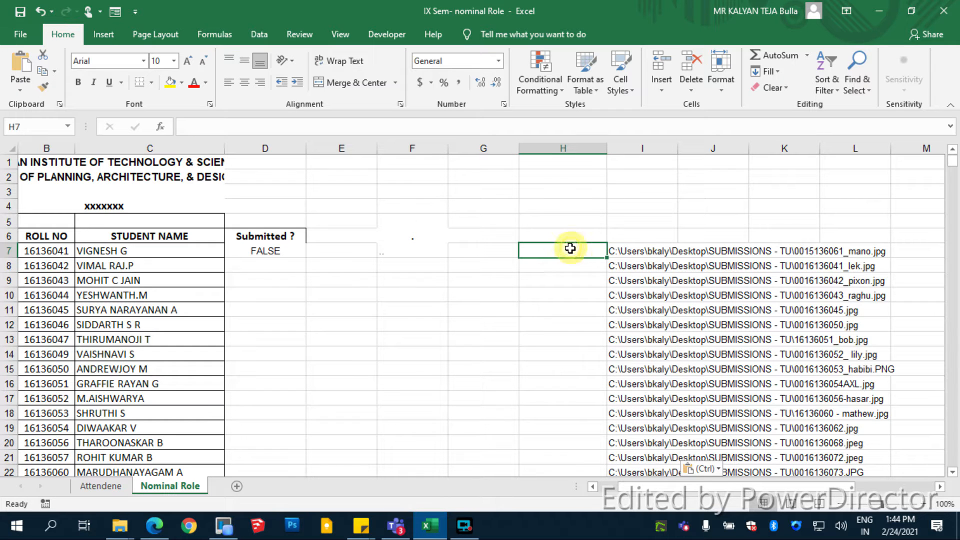
# Step: Copy only the folder-path portion, up to and including the last backslash, from the file path in cell I7
pyautogui.click(654, 251)
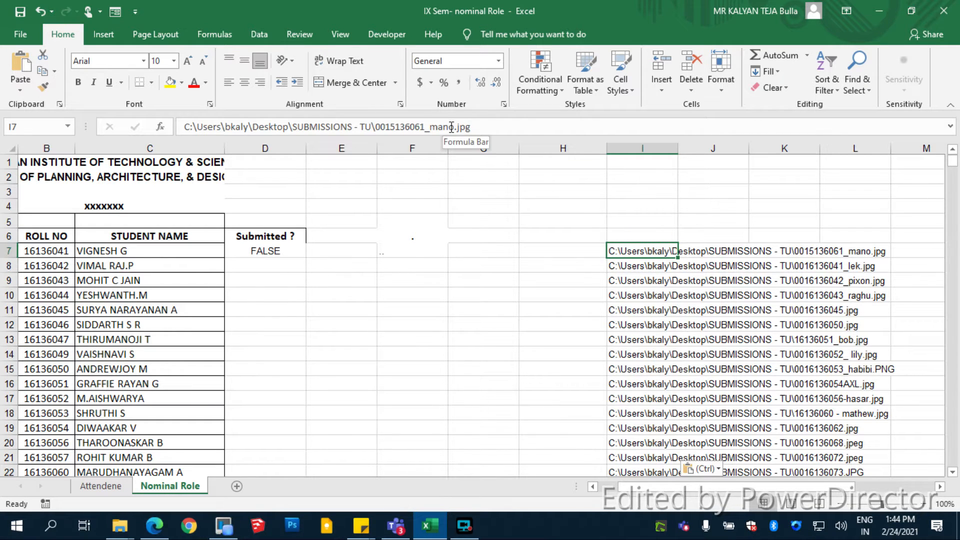
pyautogui.moveTo(375, 128); pyautogui.dragTo(185, 128)
pyautogui.hotkey('ctrl', 'c')
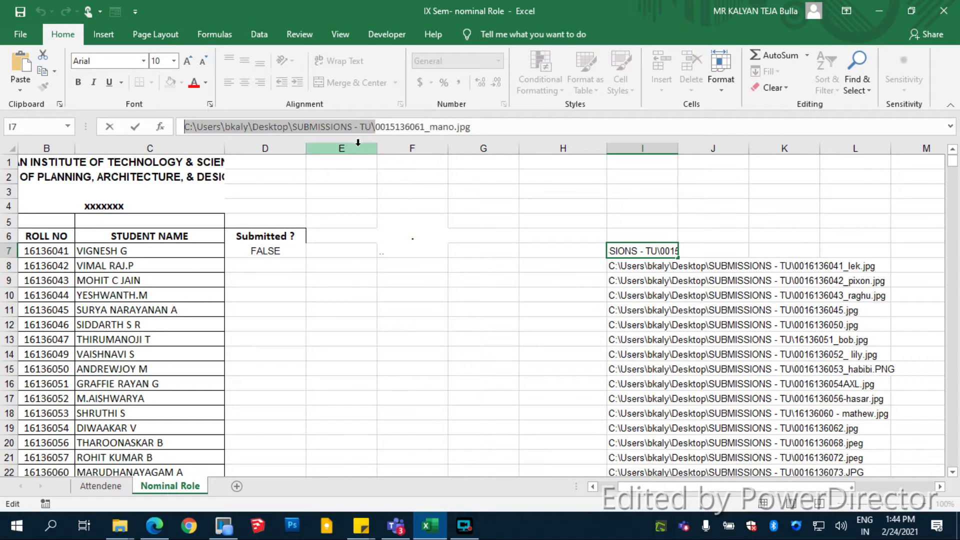
pyautogui.click(560, 266)
pyautogui.click(578, 251)
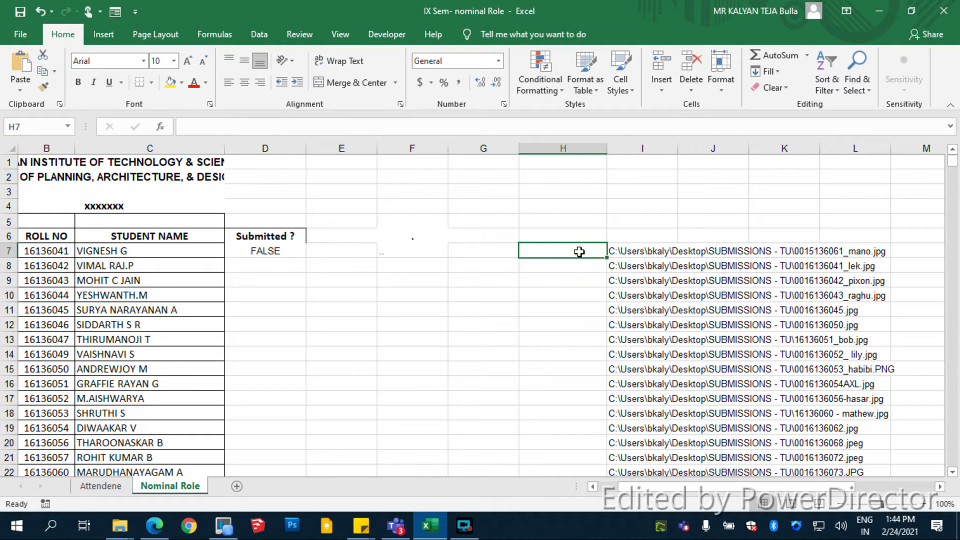
# Step: Replace all occurrences of the copied SUBMISSIONS - TU folder path with nothing, leaving only the file names in column I
pyautogui.click(659, 256)
pyautogui.hotkey('ctrl', 'f')
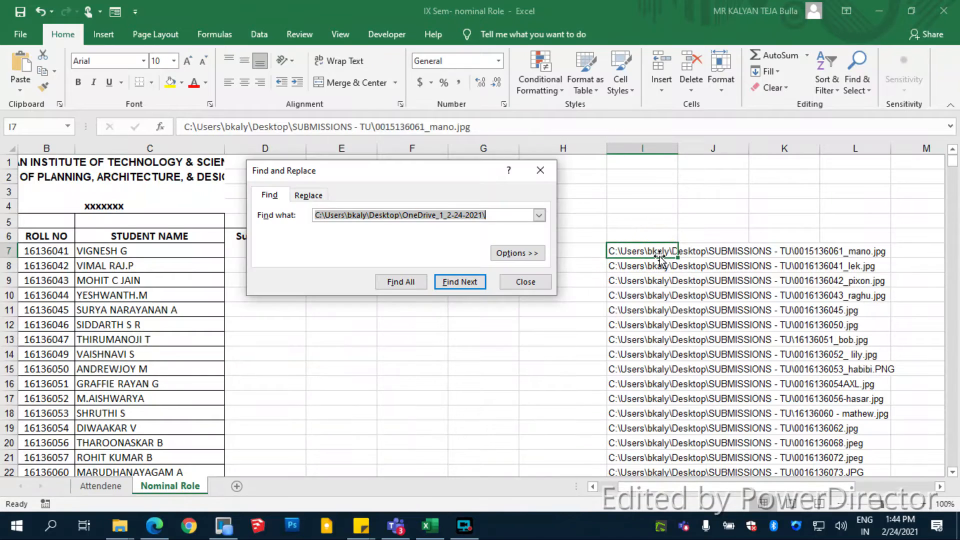
pyautogui.click(316, 195)
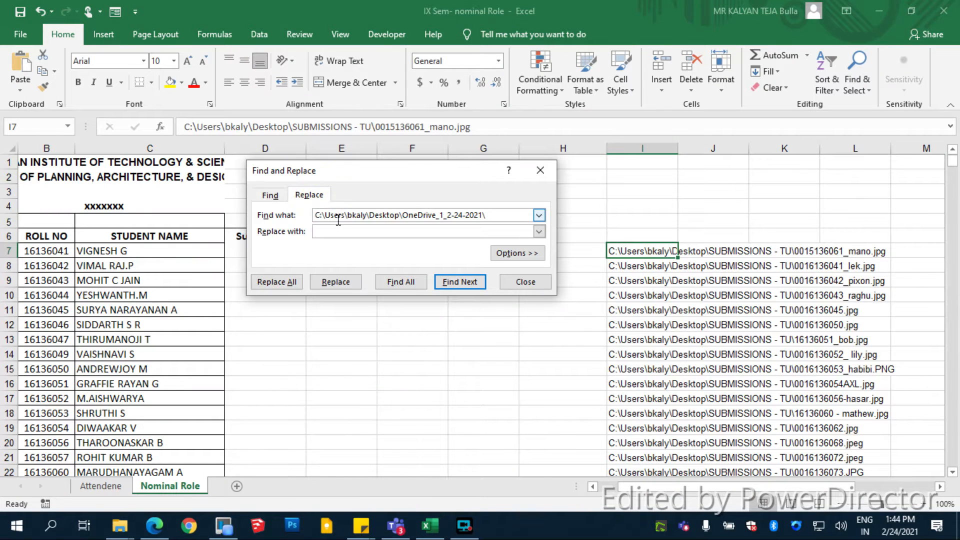
pyautogui.click(463, 215)
pyautogui.hotkey('ctrl', 'a')
pyautogui.hotkey('ctrl', 'v')
pyautogui.click(460, 231)
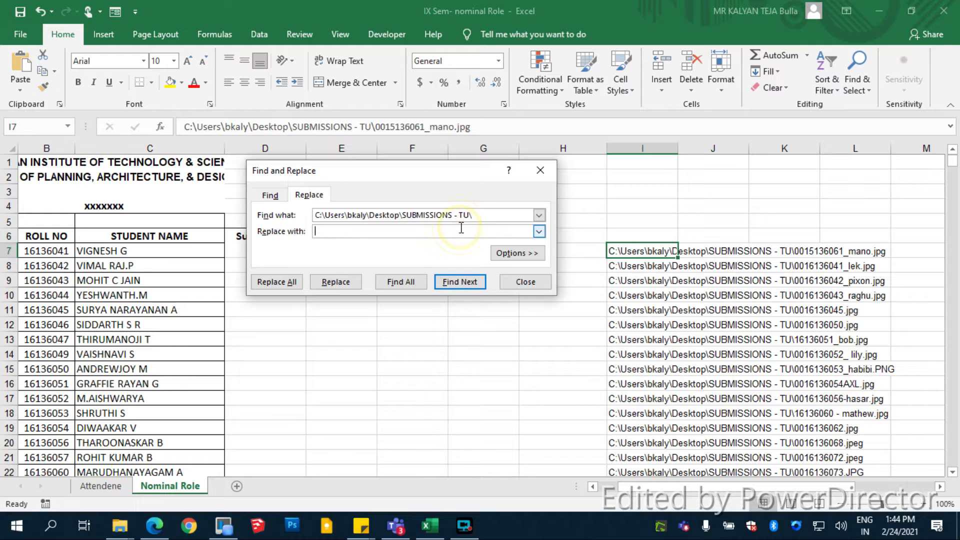
pyautogui.click(293, 282)
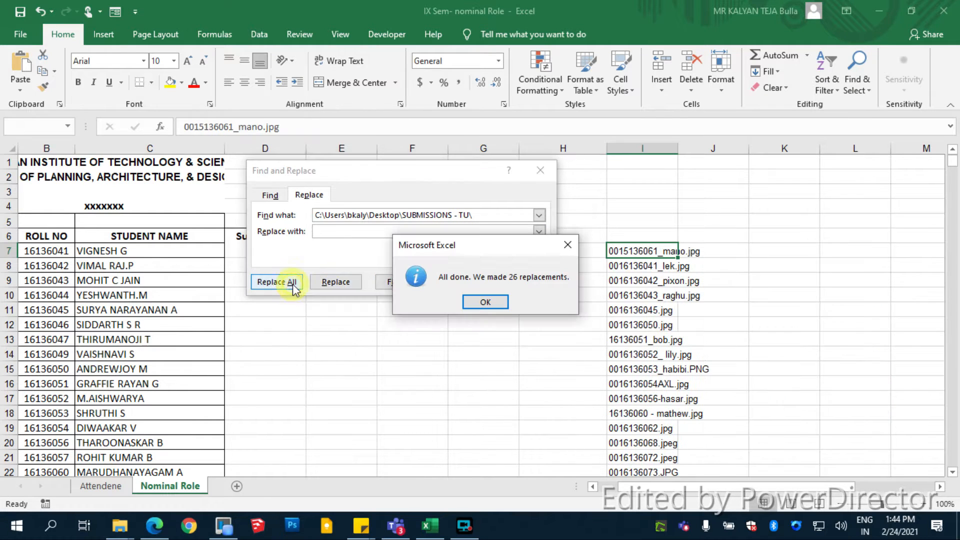
pyautogui.click(485, 302)
pyautogui.click(540, 170)
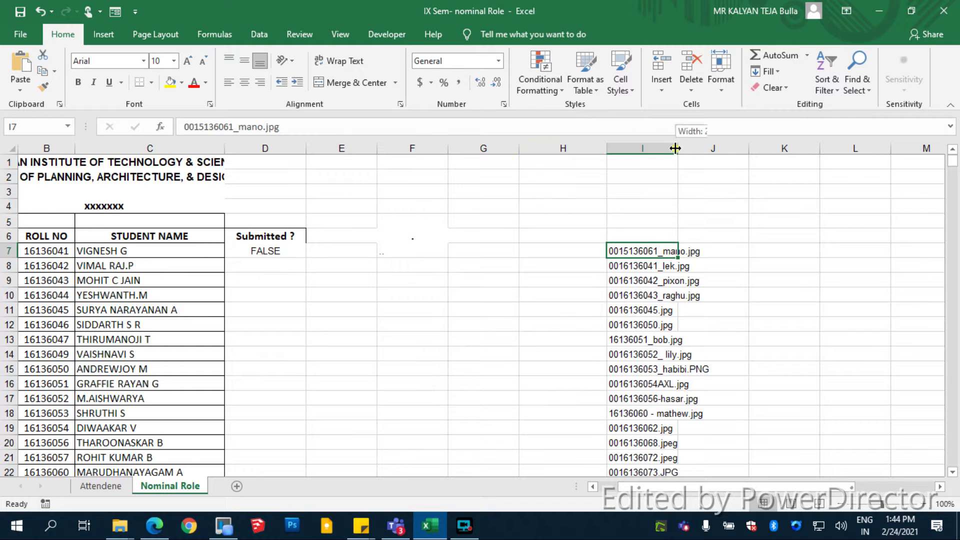
# Step: Widen column I to fit the file names and check the list down to its last entry
pyautogui.moveTo(678, 148); pyautogui.dragTo(750, 148)
pyautogui.scroll(-2, 628, 311)
pyautogui.scroll(-4, 628, 311)
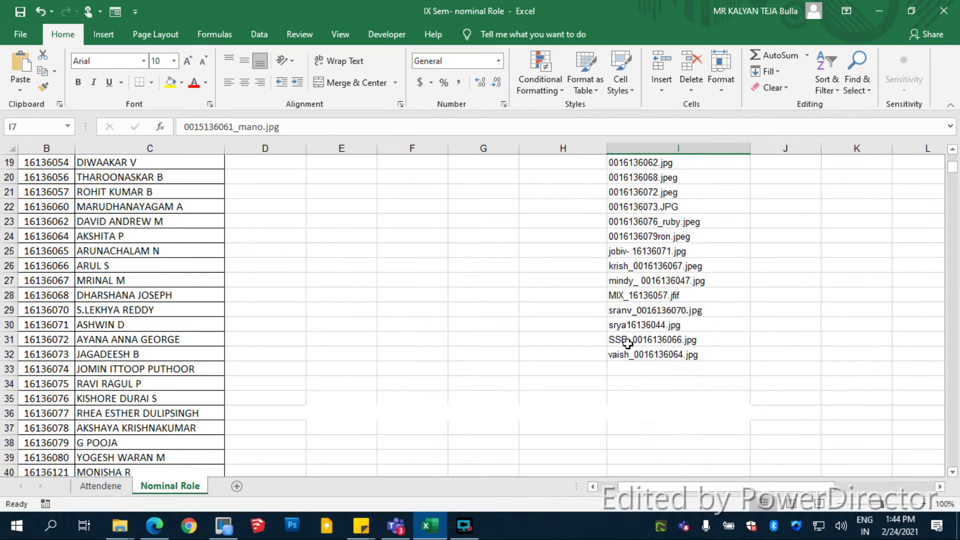
pyautogui.scroll(6, 624, 343)
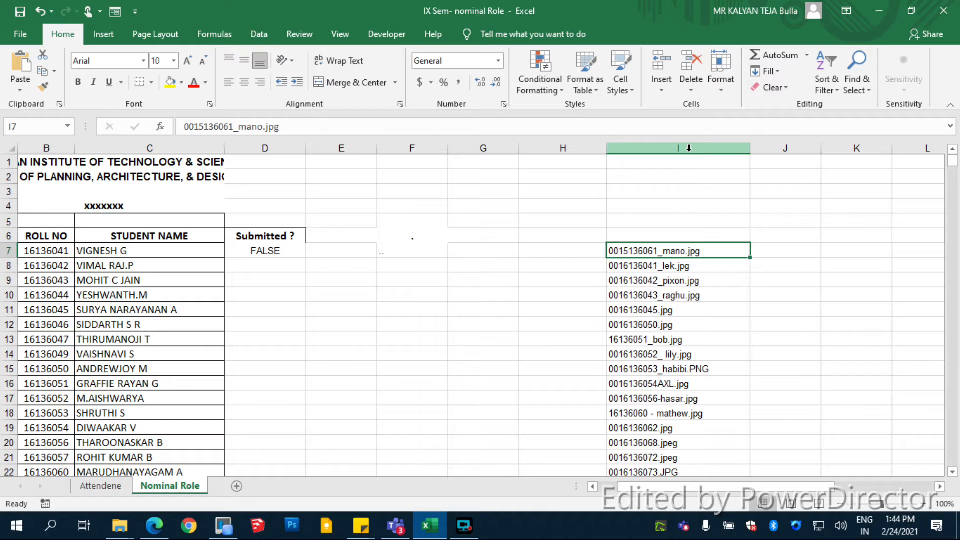
# Step: Clear the contents of the entire column I
pyautogui.click(680, 148)
pyautogui.press('Delete')
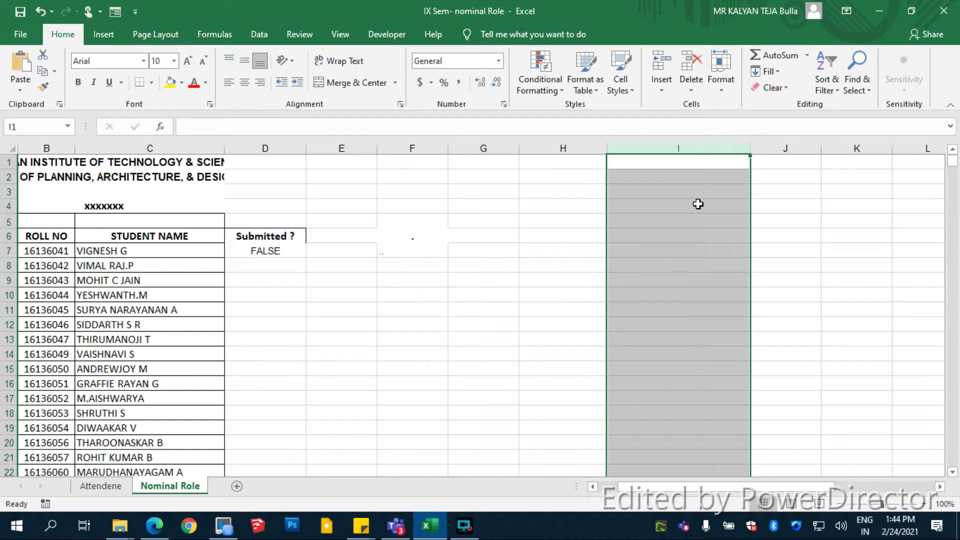
# Step: With cell I7 selected, create a new folder query on the Desktop folder SUBMISSIONS - TU and open it in the Power Query Editor
pyautogui.click(668, 250)
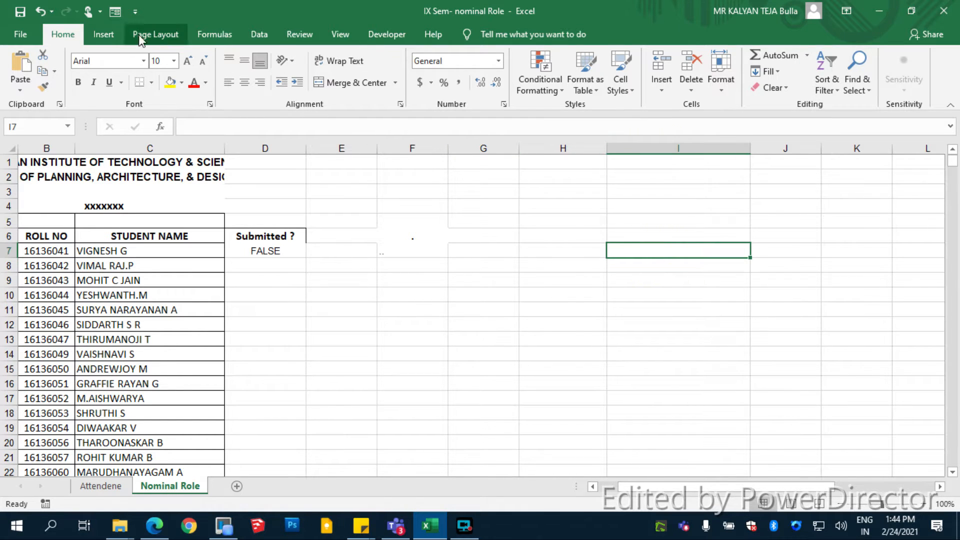
pyautogui.click(104, 34)
pyautogui.click(258, 34)
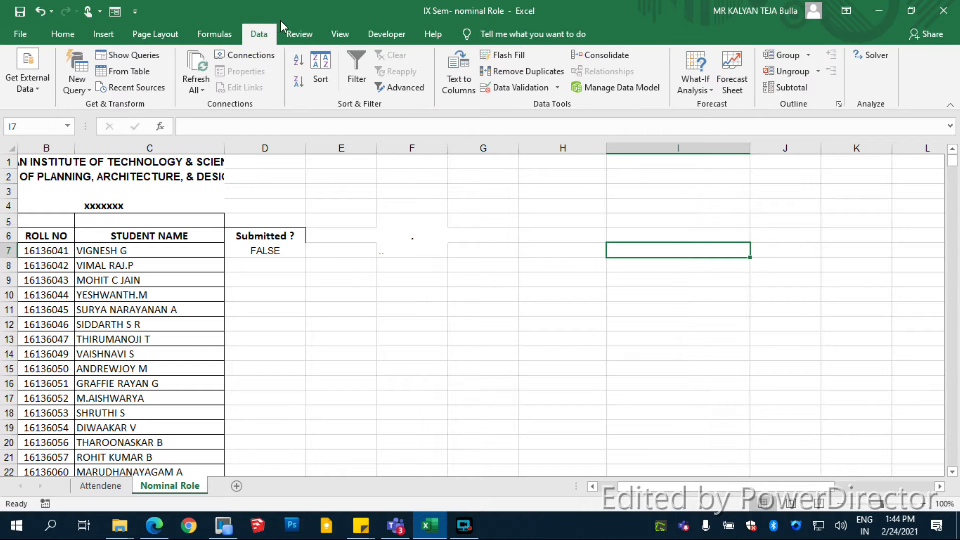
pyautogui.click(86, 85)
pyautogui.moveTo(127, 116)
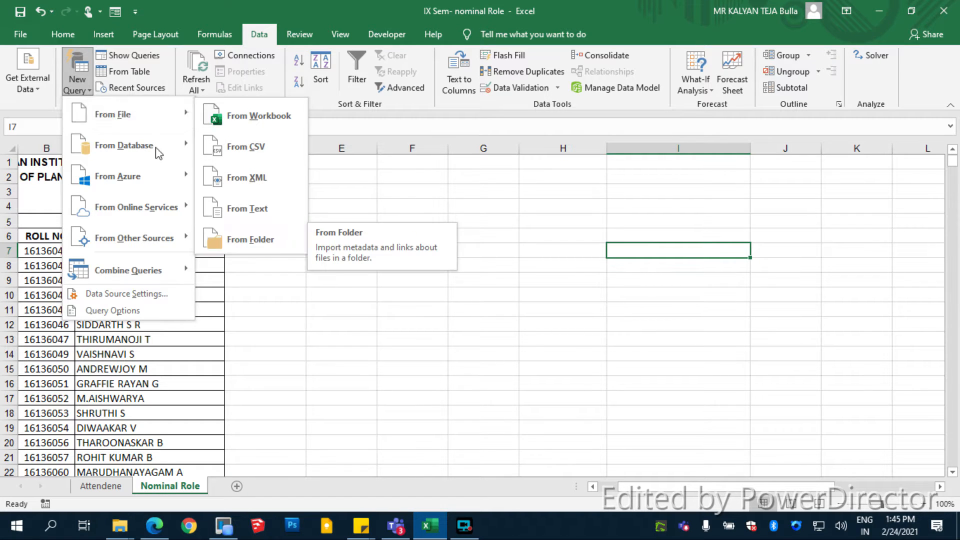
pyautogui.click(248, 237)
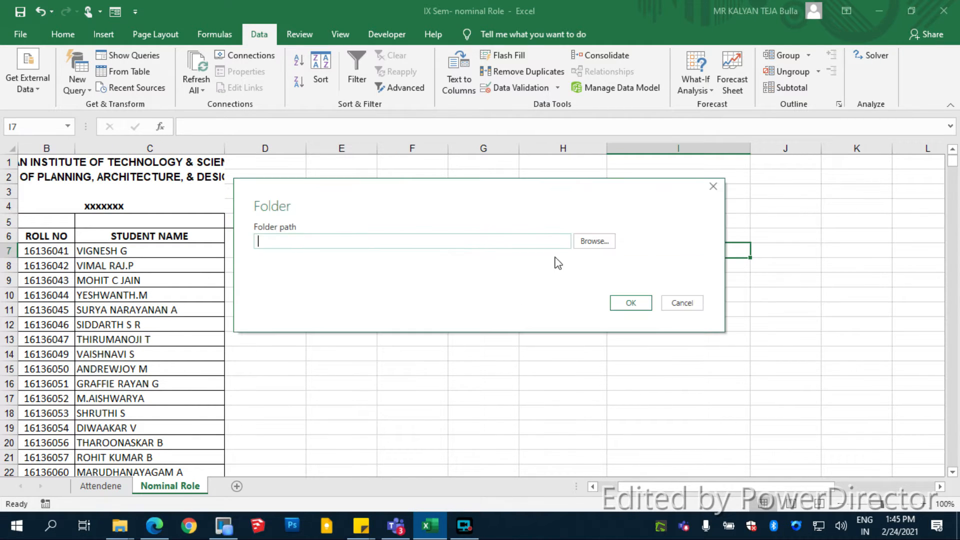
pyautogui.click(602, 241)
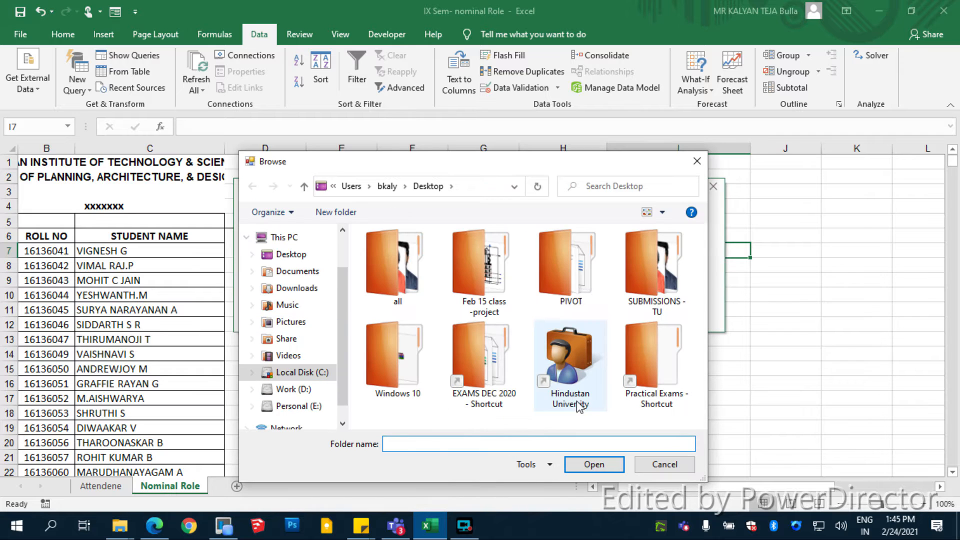
pyautogui.click(641, 283)
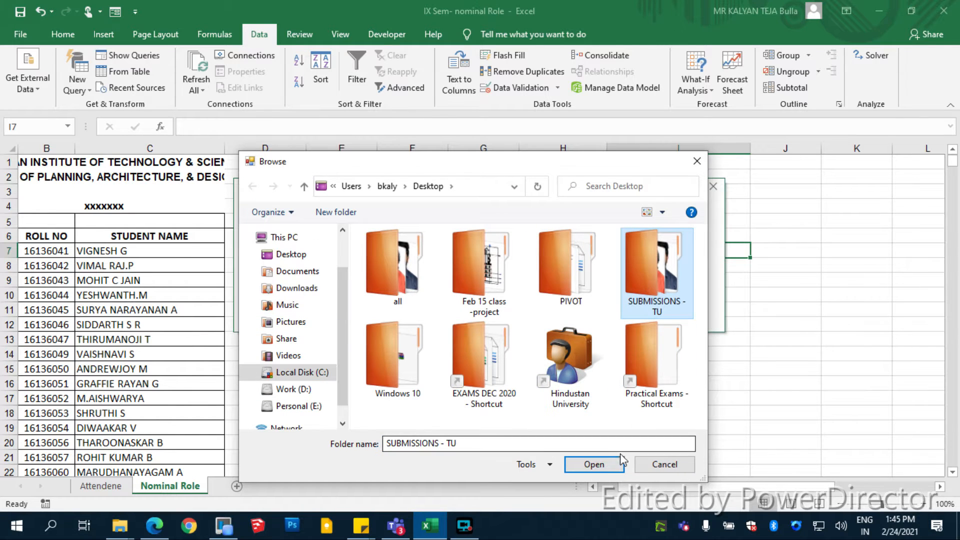
pyautogui.click(608, 463)
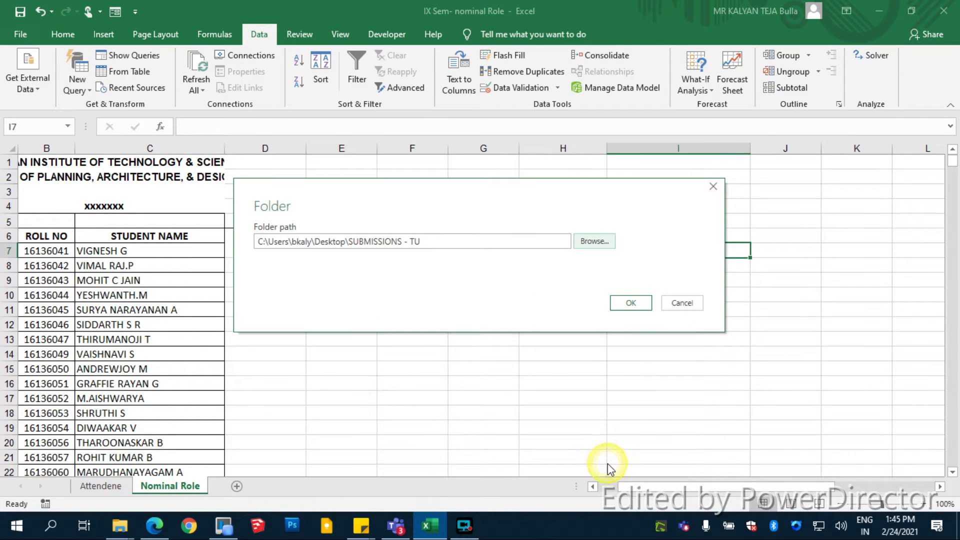
pyautogui.click(638, 304)
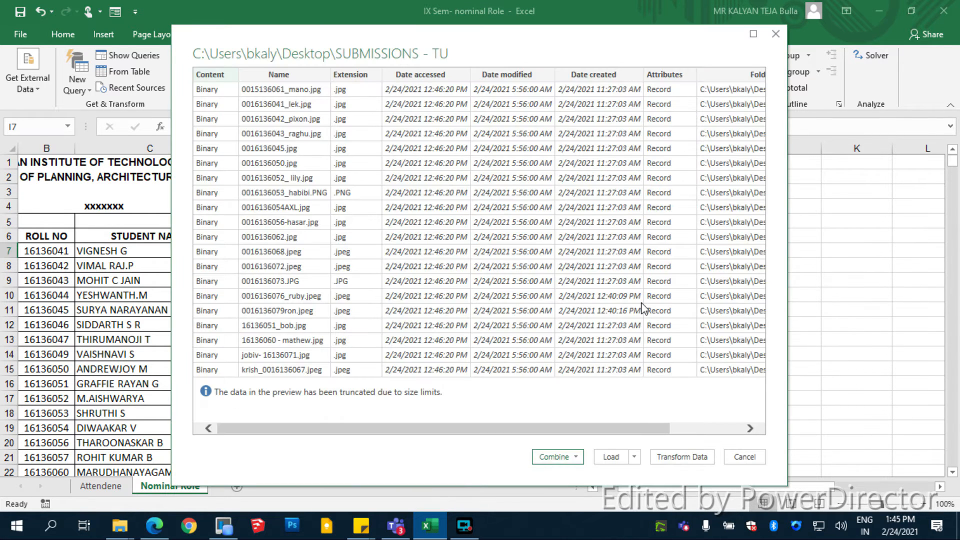
pyautogui.click(690, 465)
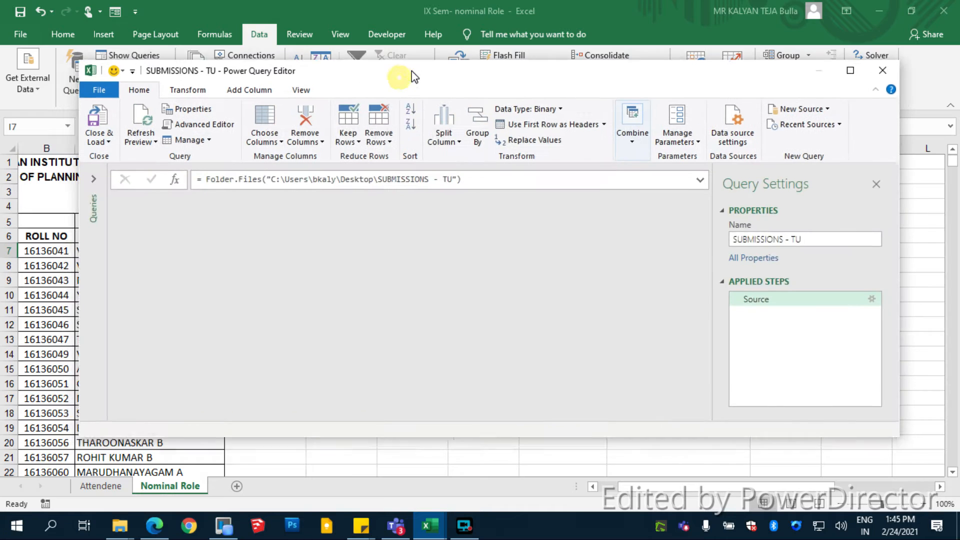
# Step: Copy the query's Name column and close the Power Query Editor without loading the query
pyautogui.doubleClick(412, 70)
pyautogui.doubleClick(479, 9)
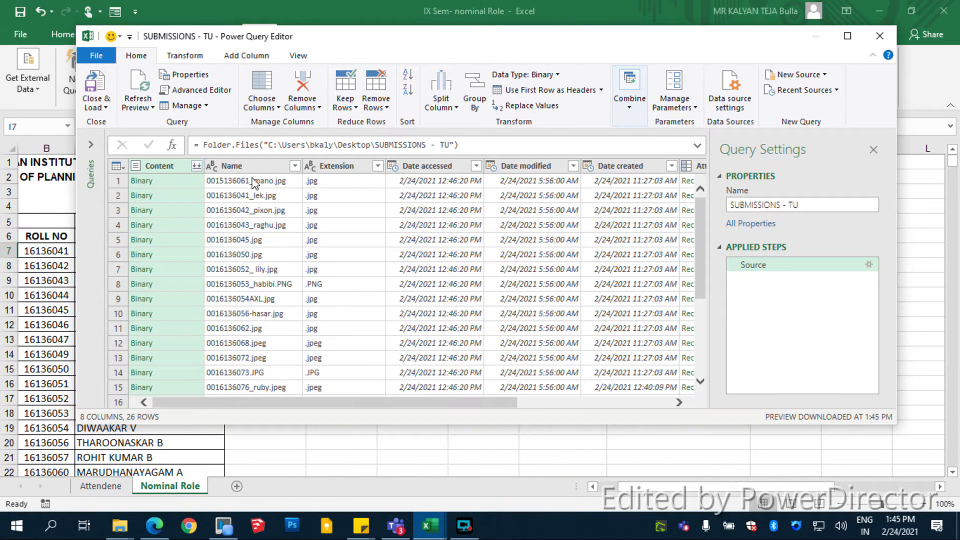
pyautogui.click(247, 166)
pyautogui.scroll(-4, 266, 215)
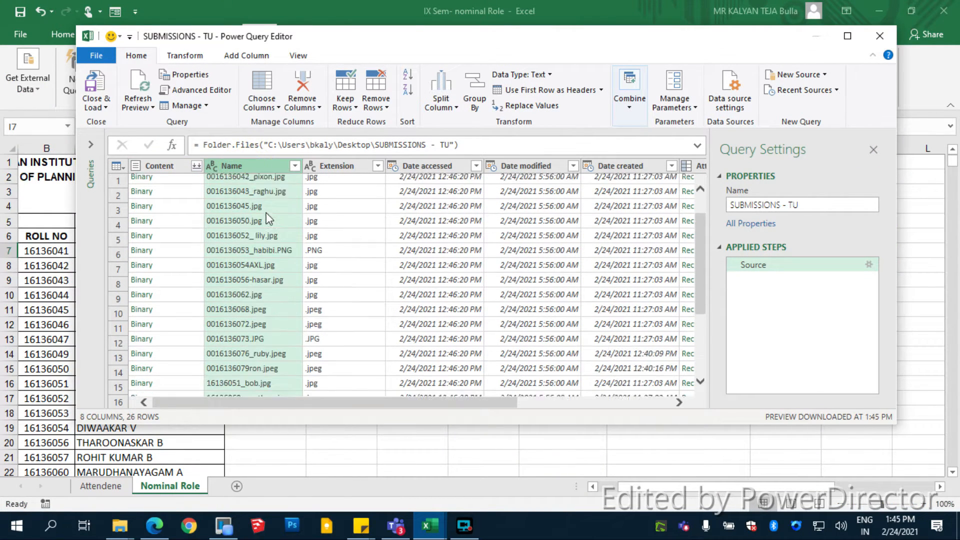
pyautogui.scroll(4, 262, 229)
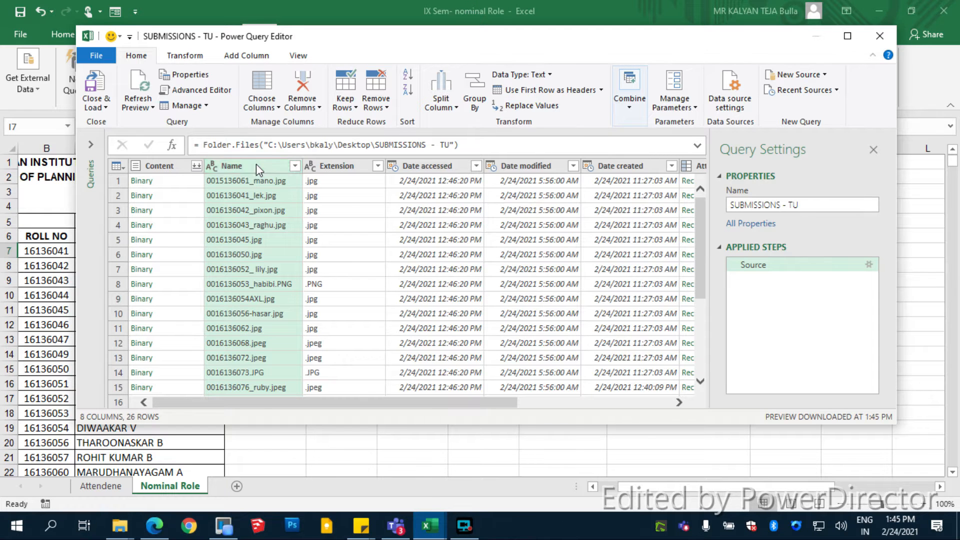
pyautogui.rightClick(256, 164)
pyautogui.click(300, 163)
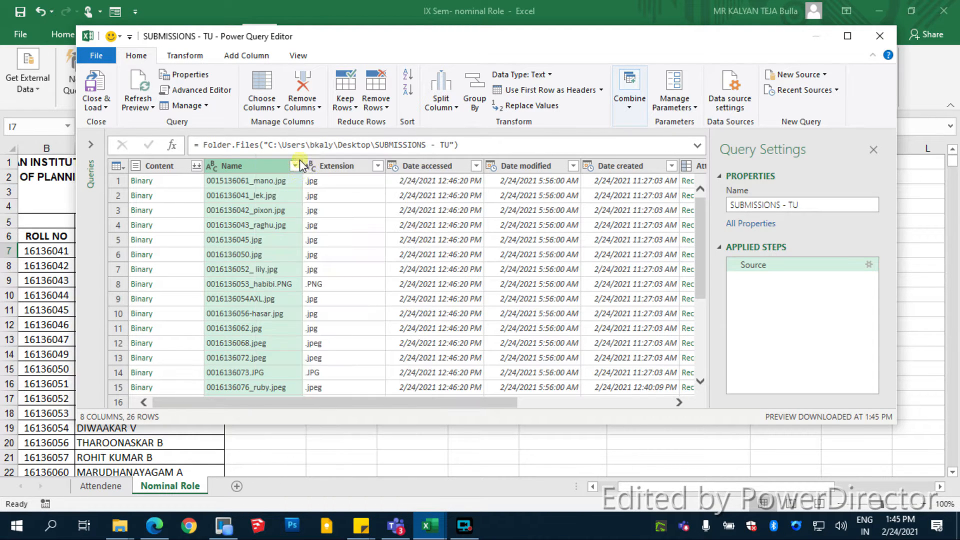
pyautogui.click(879, 36)
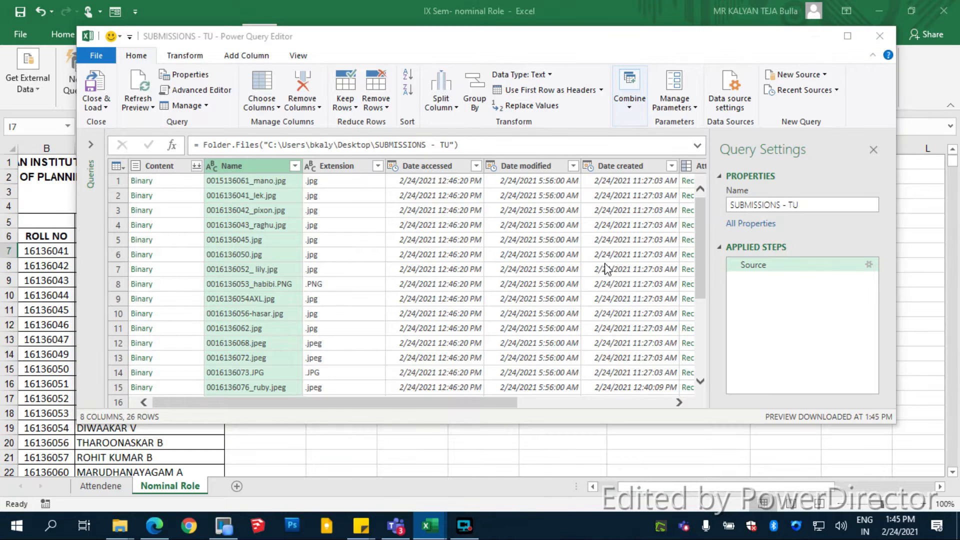
pyautogui.click(557, 279)
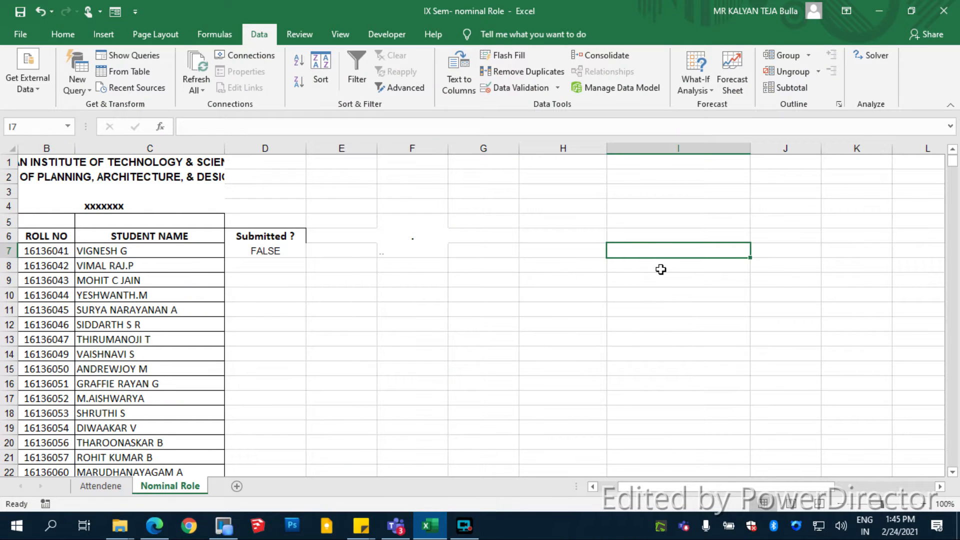
# Step: Paste the copied file names at cell I7, clear the Name header cell, and check the pasted list
pyautogui.hotkey('ctrl', 'v')
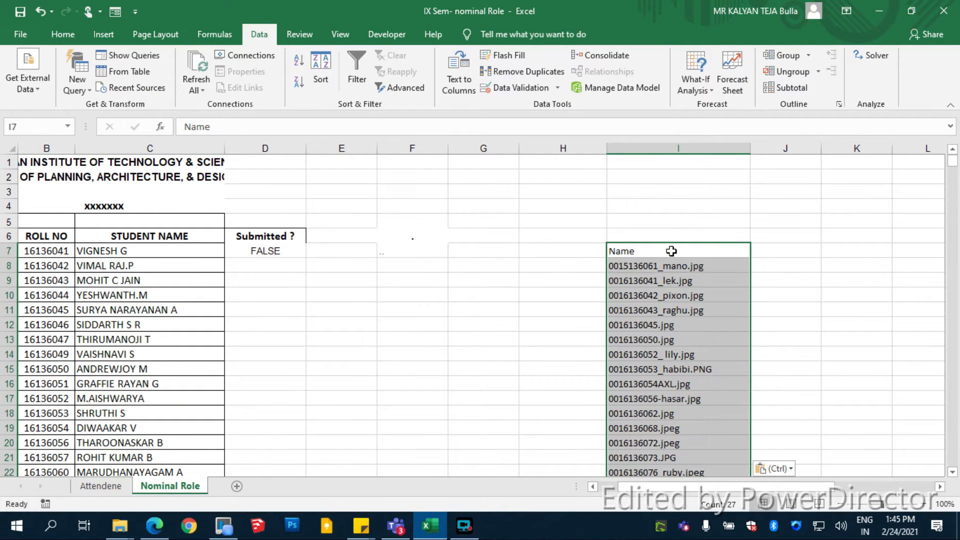
pyautogui.click(671, 251)
pyautogui.press('Delete')
pyautogui.scroll(-7, 673, 265)
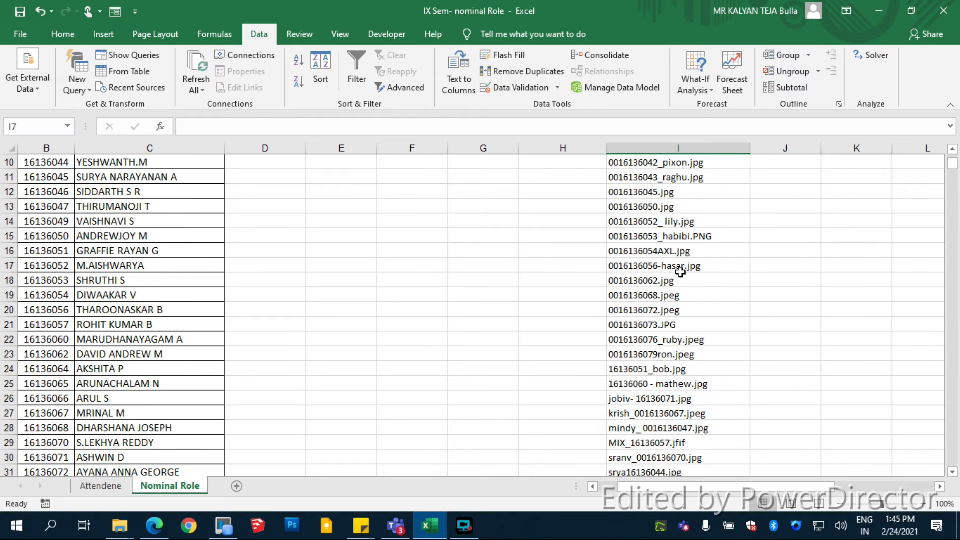
pyautogui.scroll(3, 683, 272)
pyautogui.scroll(-4, 680, 271)
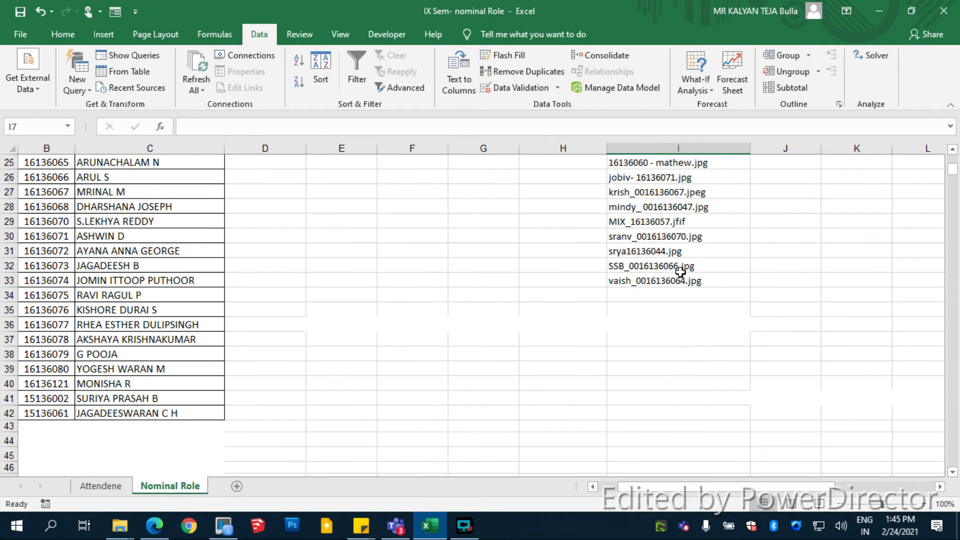
pyautogui.scroll(8, 680, 272)
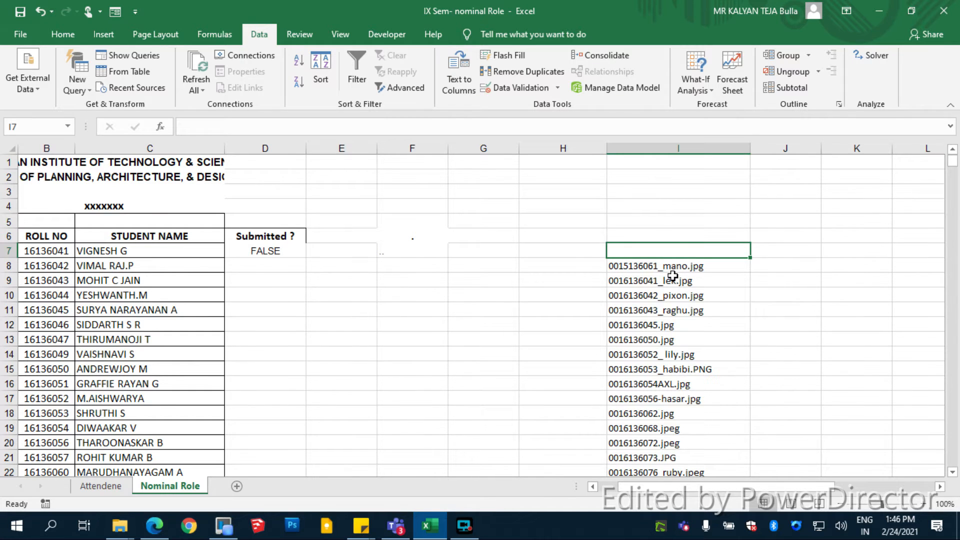
# Step: Try to extract the roll number from the first file name by entering =LEFT(I8,10) in cell H8
pyautogui.scroll(-3, 673, 276)
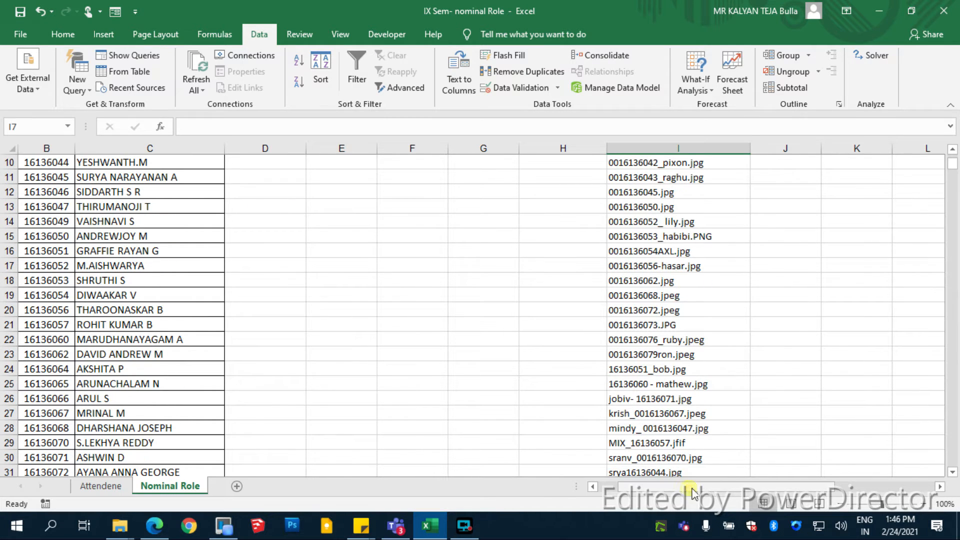
pyautogui.click(760, 490)
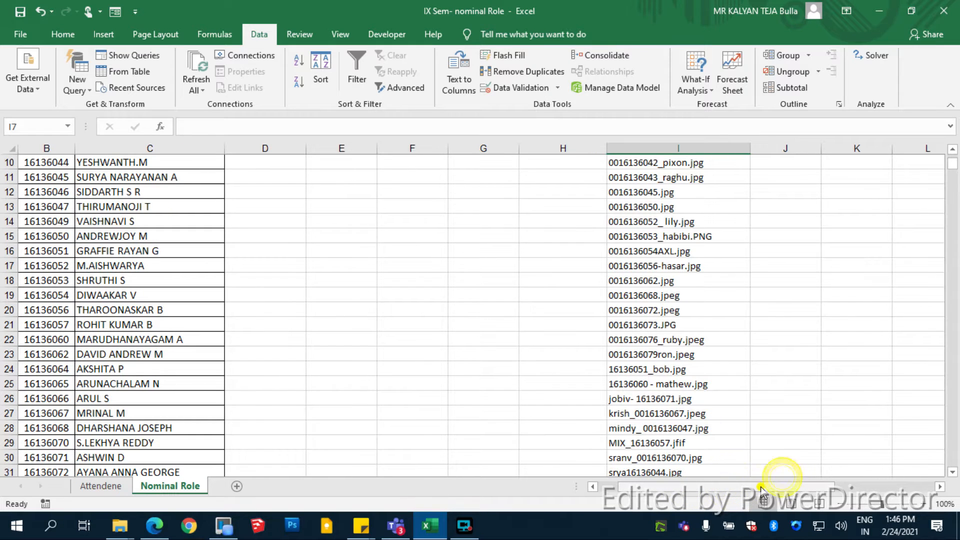
pyautogui.moveTo(760, 490); pyautogui.dragTo(819, 490)
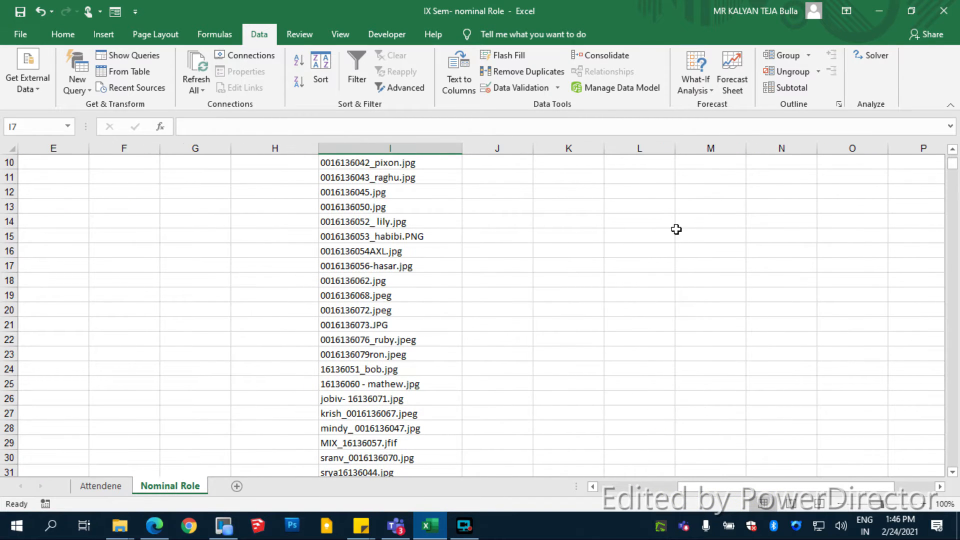
pyautogui.scroll(-2, 350, 339)
pyautogui.scroll(5, 350, 339)
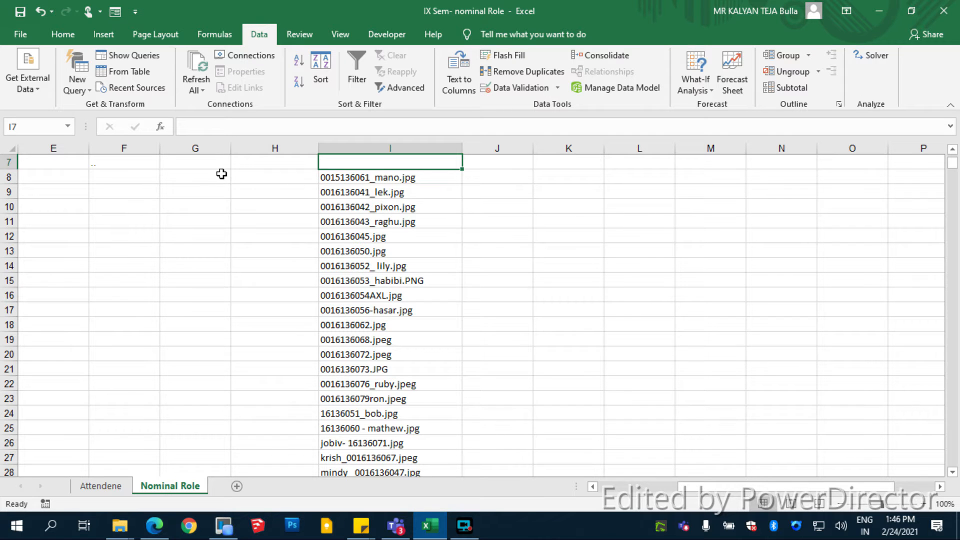
pyautogui.click(274, 174)
pyautogui.click(262, 128)
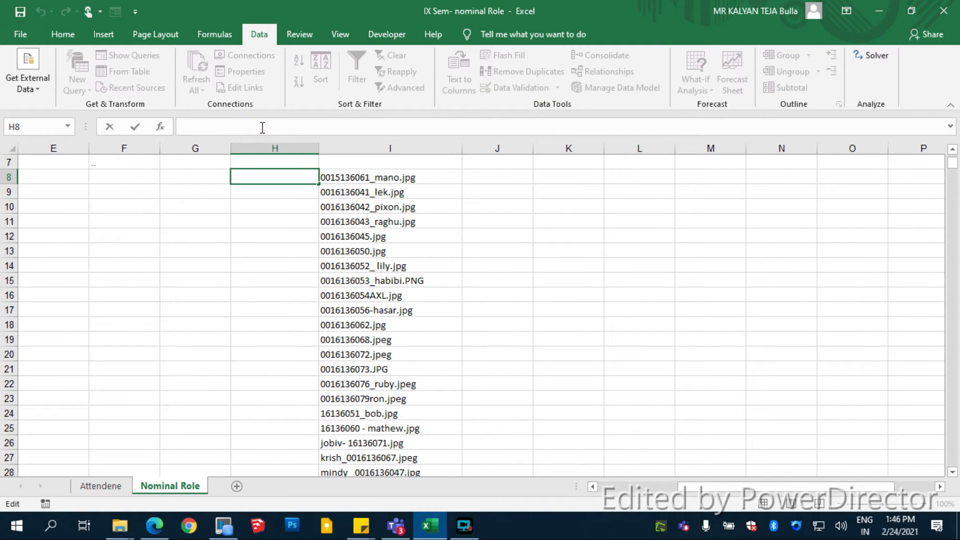
pyautogui.write('=LE')
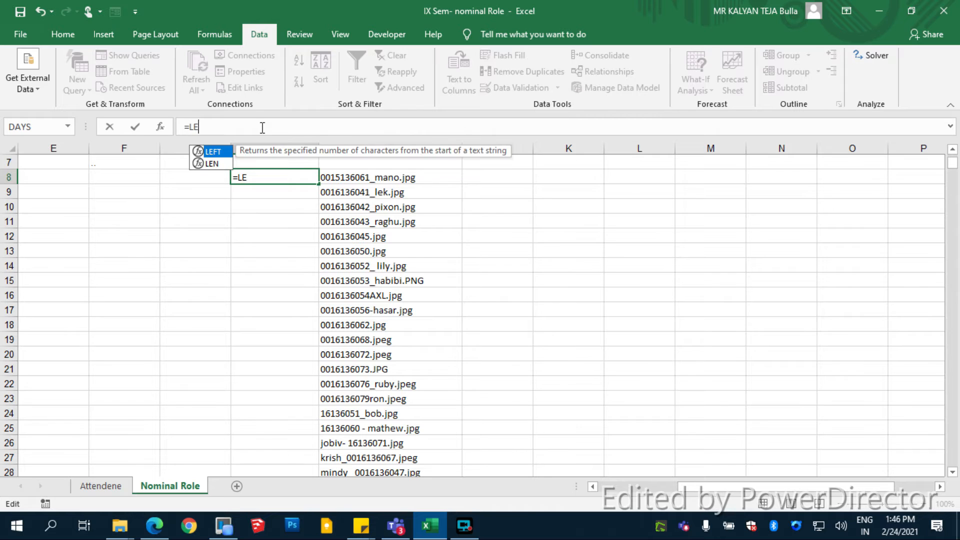
pyautogui.write('FT(')
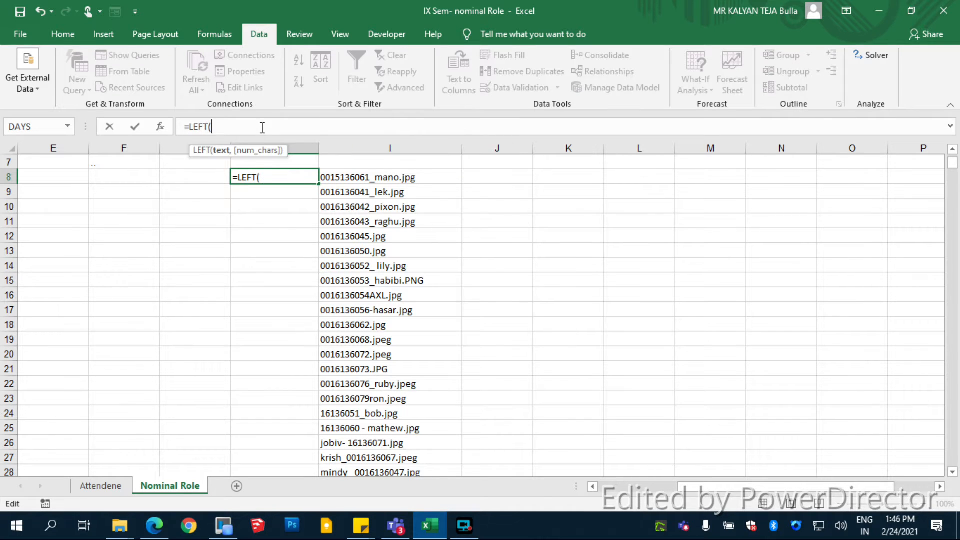
pyautogui.click(323, 176)
pyautogui.write(',1')
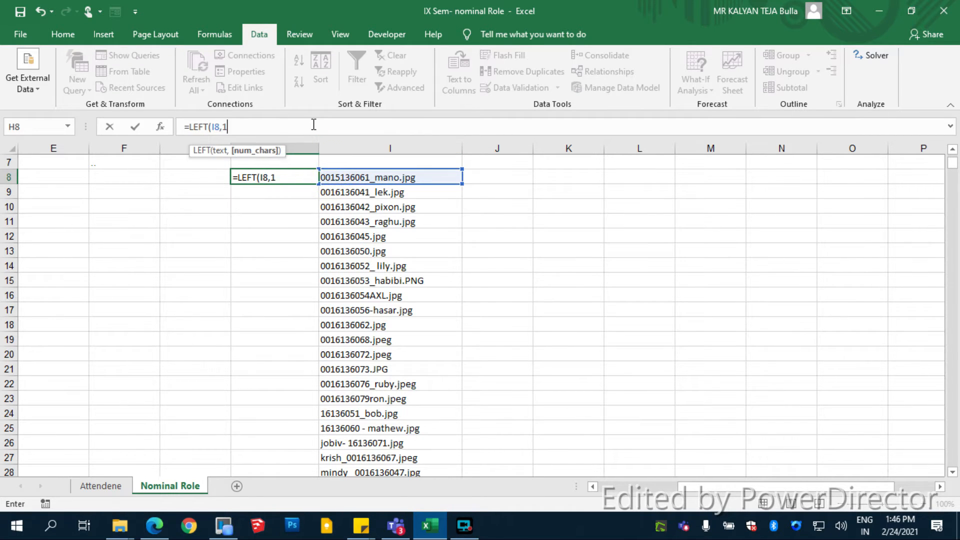
pyautogui.write('0)')
pyautogui.press('Return')
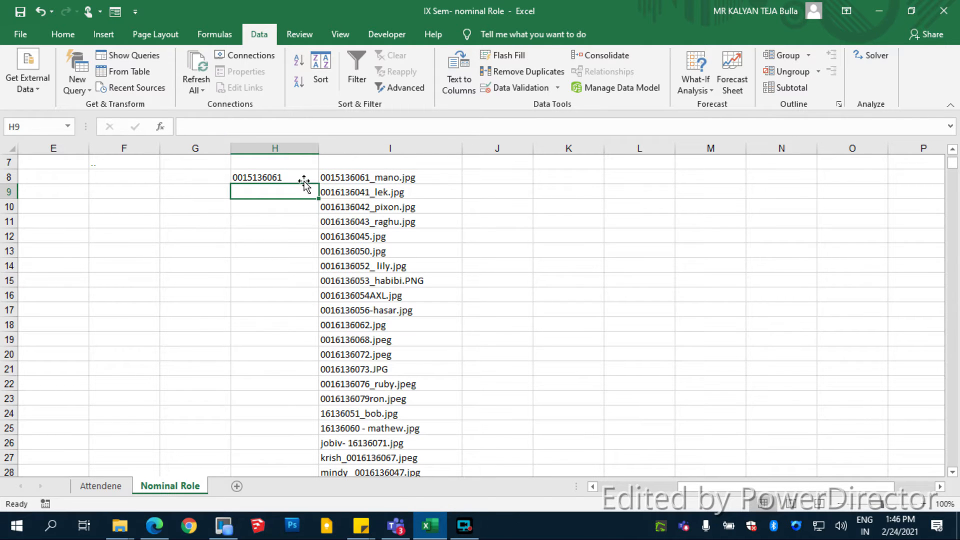
# Step: Inspect the file names in I26 and I27 that begin with letters, and clear the LEFT formula from H8
pyautogui.click(331, 440)
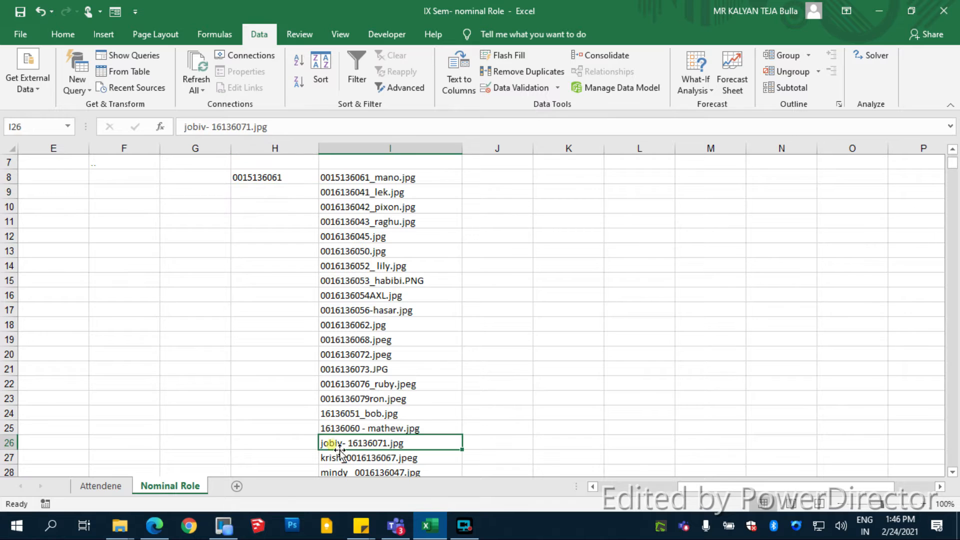
pyautogui.click(343, 456)
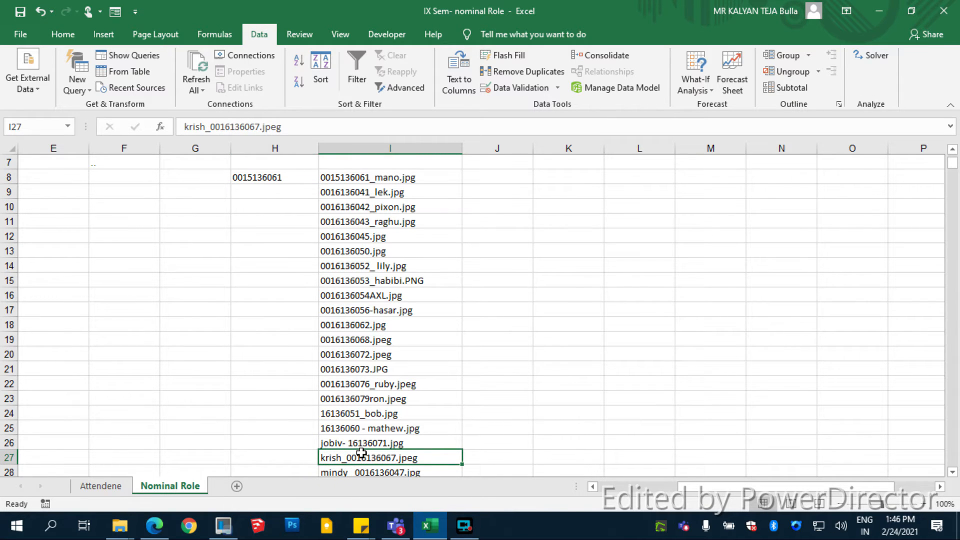
pyautogui.click(292, 184)
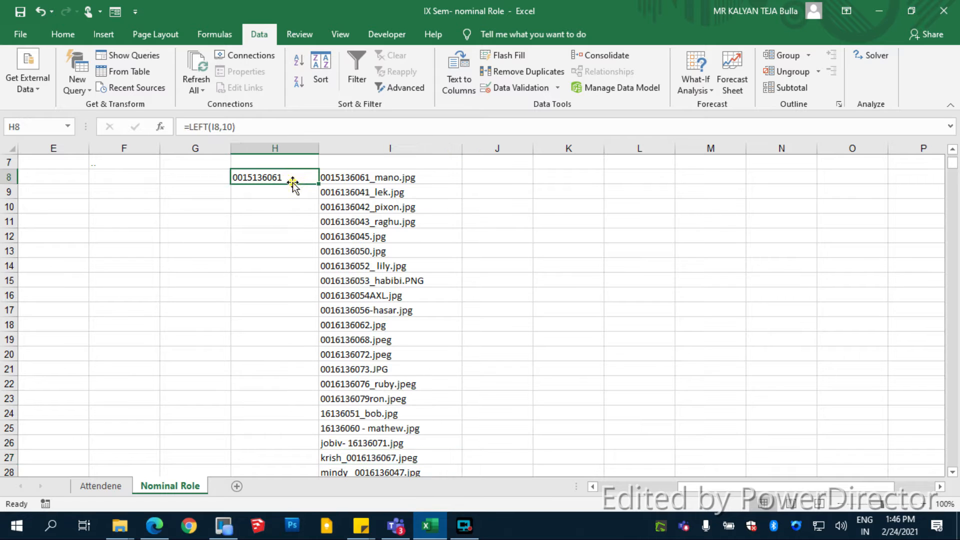
# Step: Copy the list of file names in I8:I33
pyautogui.click(332, 179)
pyautogui.scroll(-8, 381, 275)
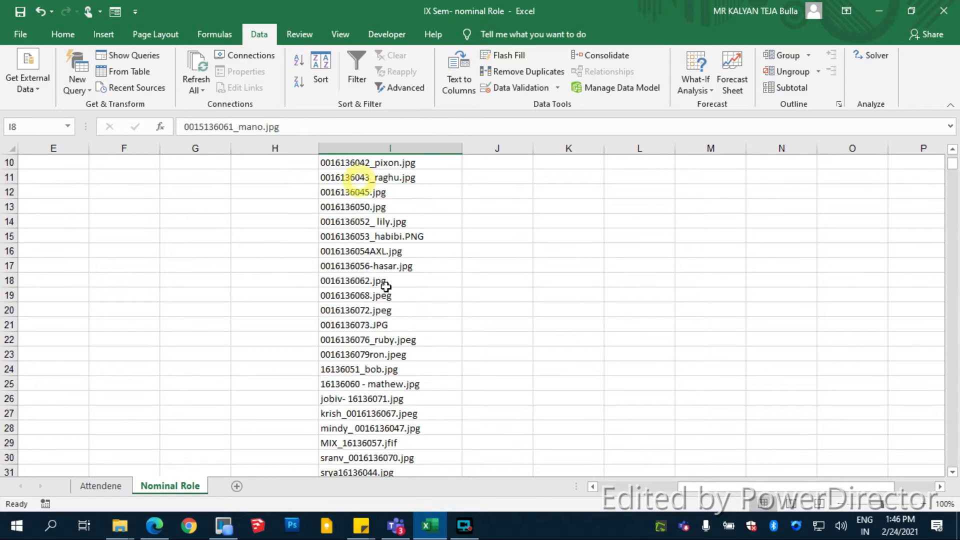
pyautogui.keyDown('shift'); pyautogui.click(388, 193); pyautogui.keyUp('shift')
pyautogui.hotkey('ctrl', 'c')
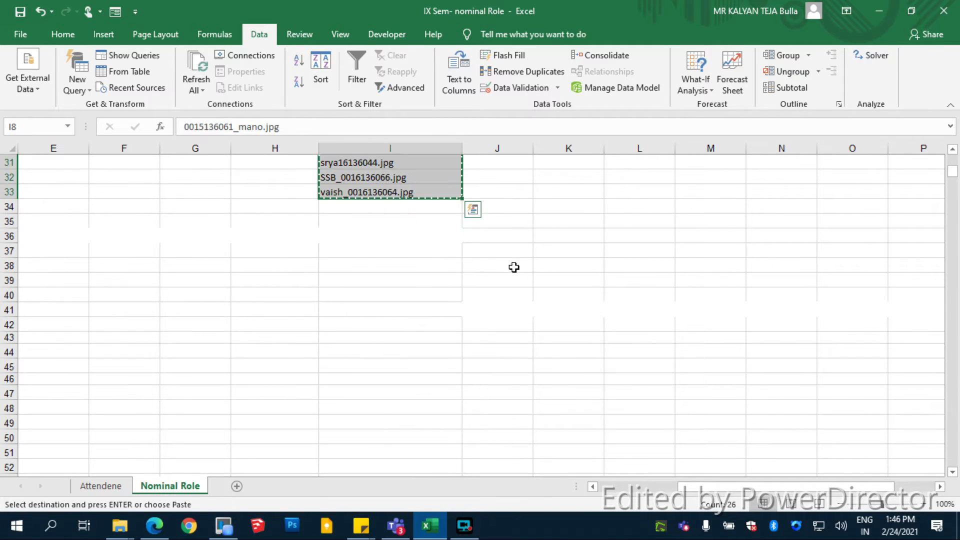
# Step: Open the desktop text file tool, select its number extractor web address, and switch to the miniwebtool.com/number-extractor page in Edge
pyautogui.press('super+d')
pyautogui.doubleClick(383, 317)
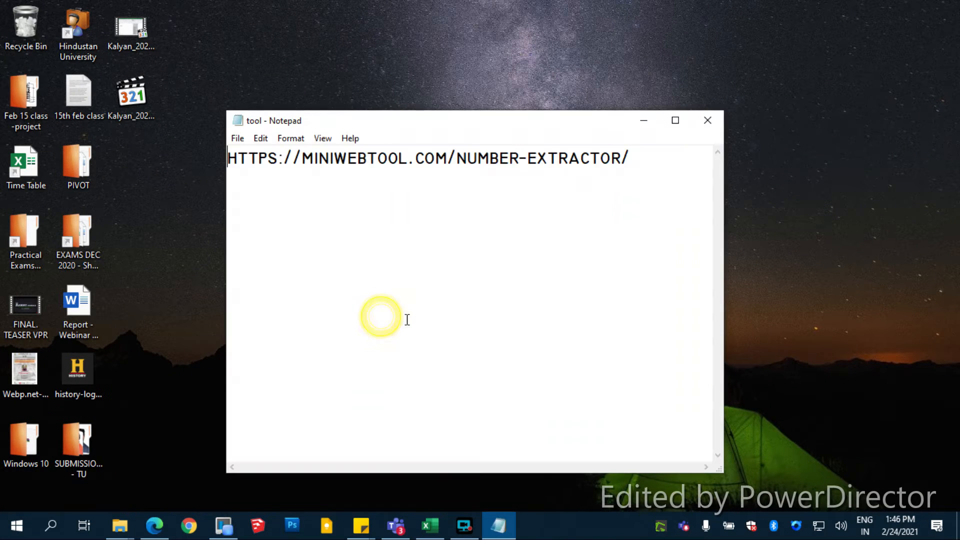
pyautogui.doubleClick(485, 167)
pyautogui.write('a')
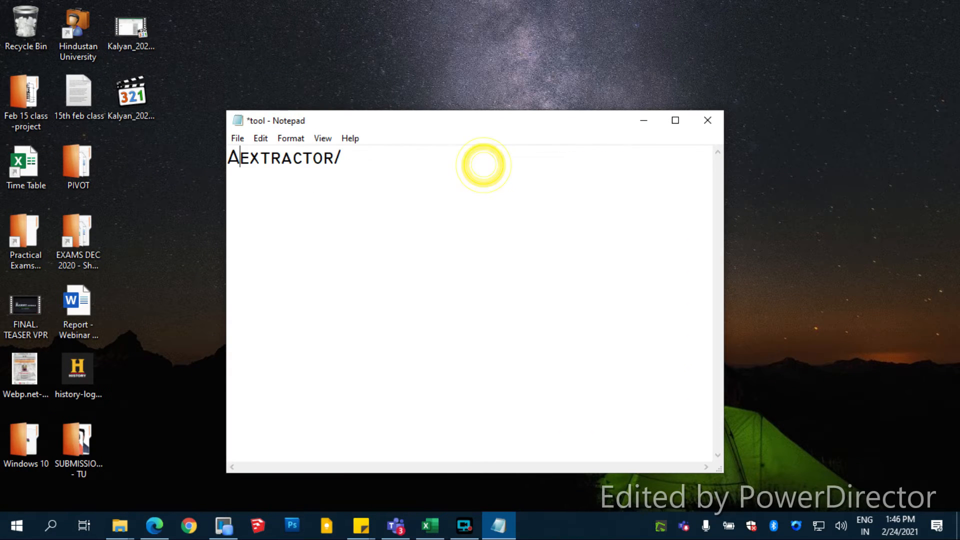
pyautogui.hotkey('ctrl', 'z')
pyautogui.hotkey('ctrl', 'a')
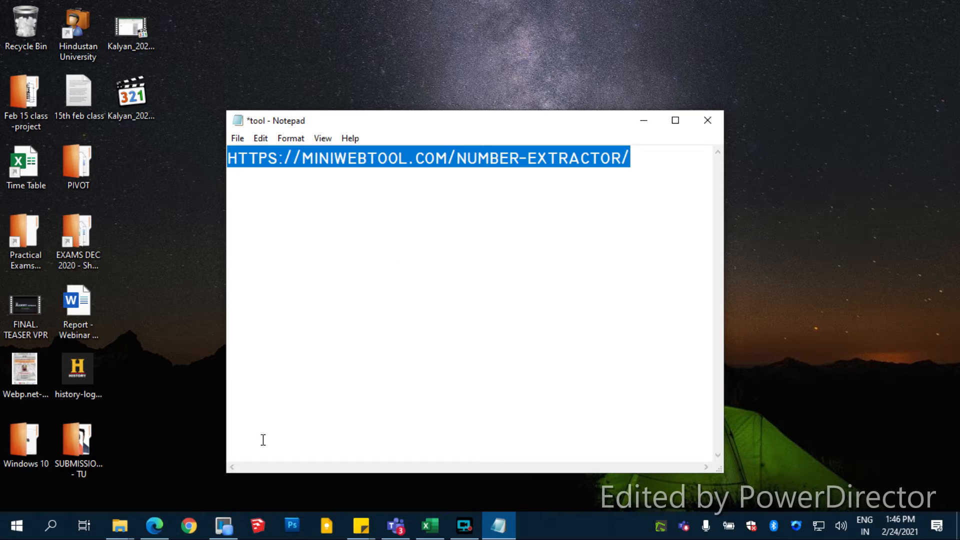
pyautogui.click(155, 525)
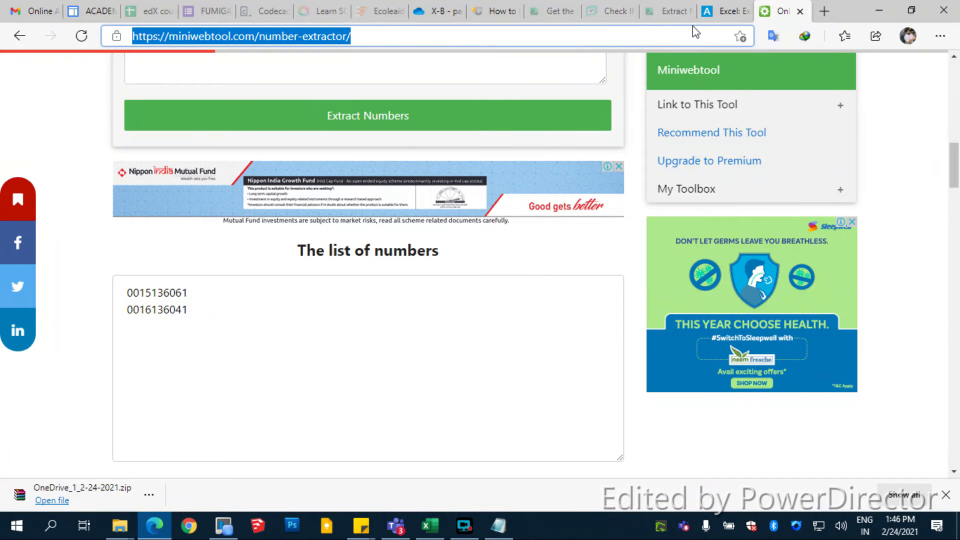
# Step: Switch back to Excel and copy the file names in I8:I33 again
pyautogui.click(430, 525)
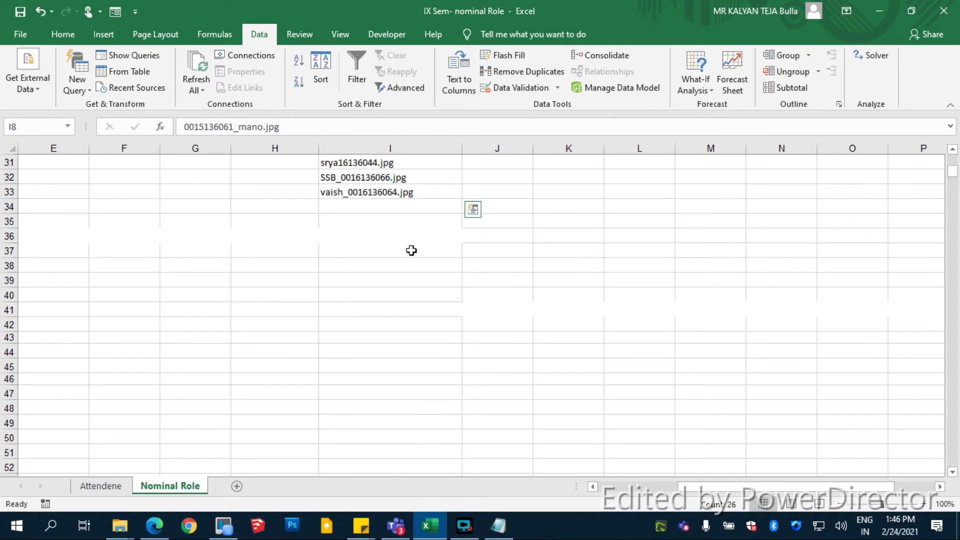
pyautogui.click(411, 192)
pyautogui.scroll(10, 411, 192)
pyautogui.keyDown('shift'); pyautogui.click(414, 262); pyautogui.keyUp('shift')
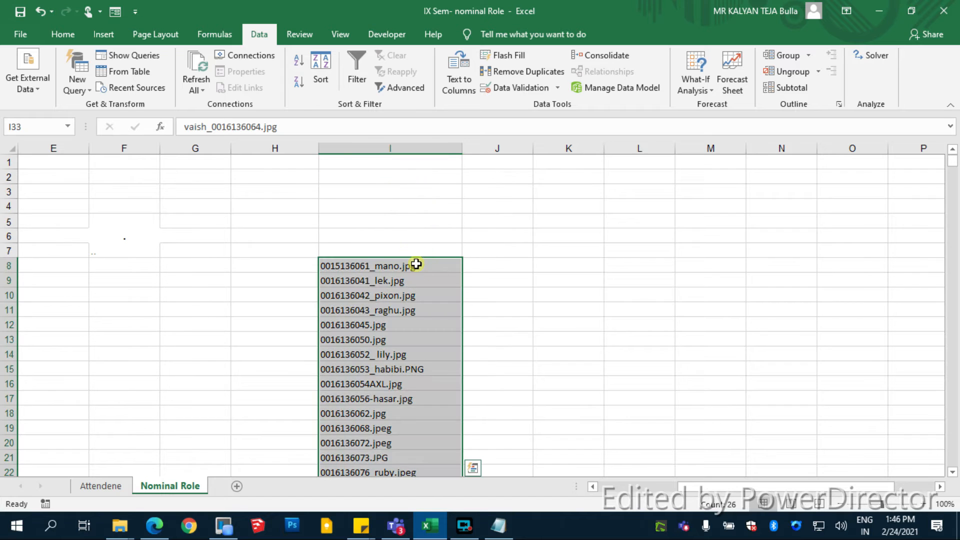
pyautogui.hotkey('ctrl', 'c')
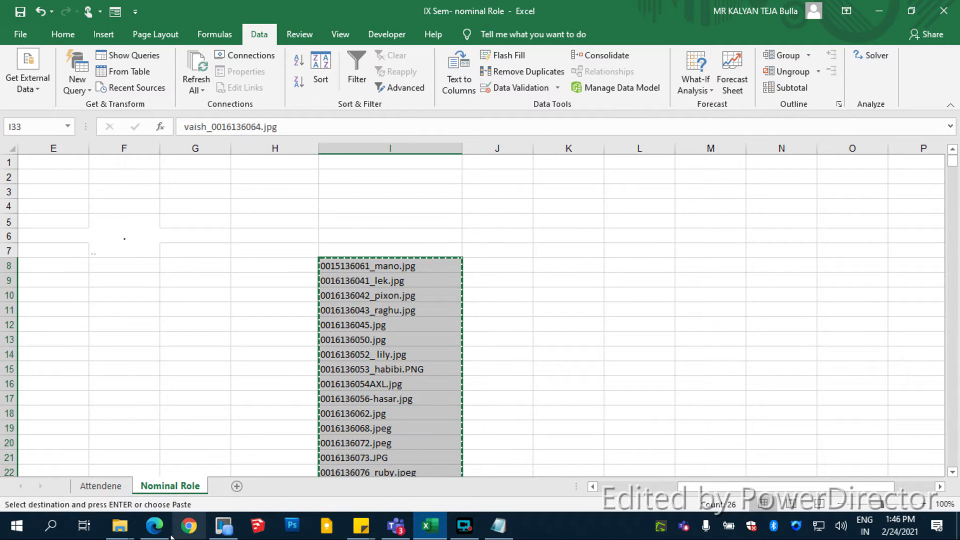
# Step: Switch to Edge, replace the sample text in Number Extractor with the copied file names, and extract the numbers
pyautogui.click(154, 525)
pyautogui.scroll(5, 310, 300)
pyautogui.click(320, 270)
pyautogui.hotkey('ctrl', 'a')
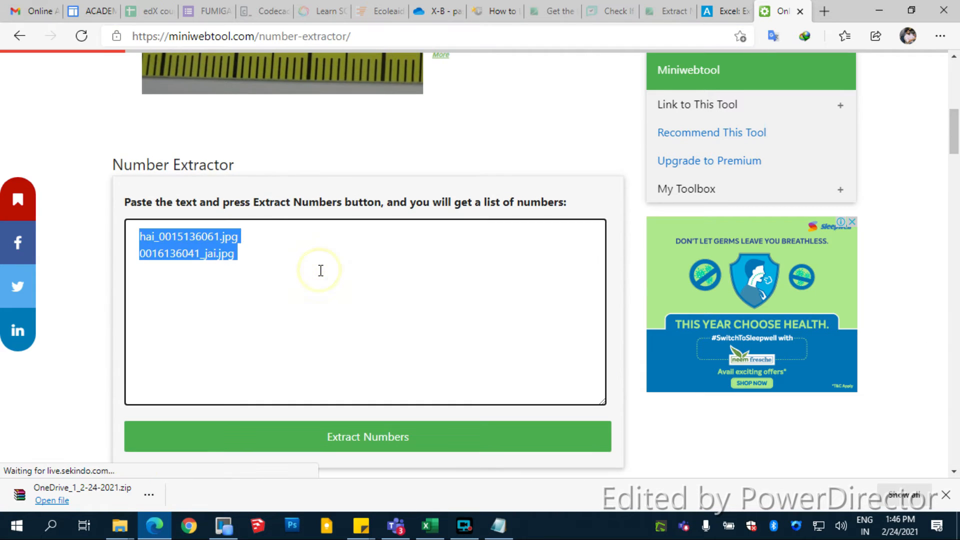
pyautogui.hotkey('ctrl', 'v')
pyautogui.scroll(4, 244, 112)
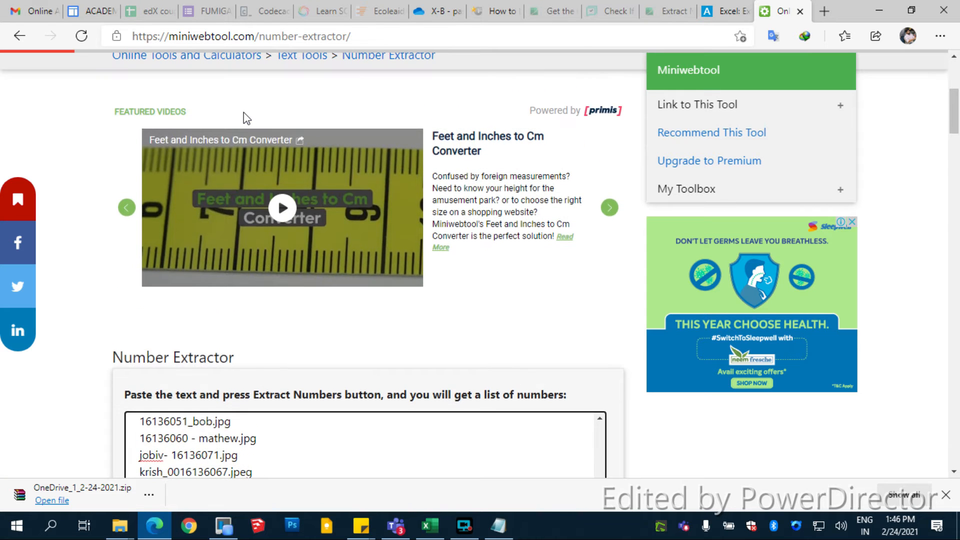
pyautogui.scroll(-5, 272, 290)
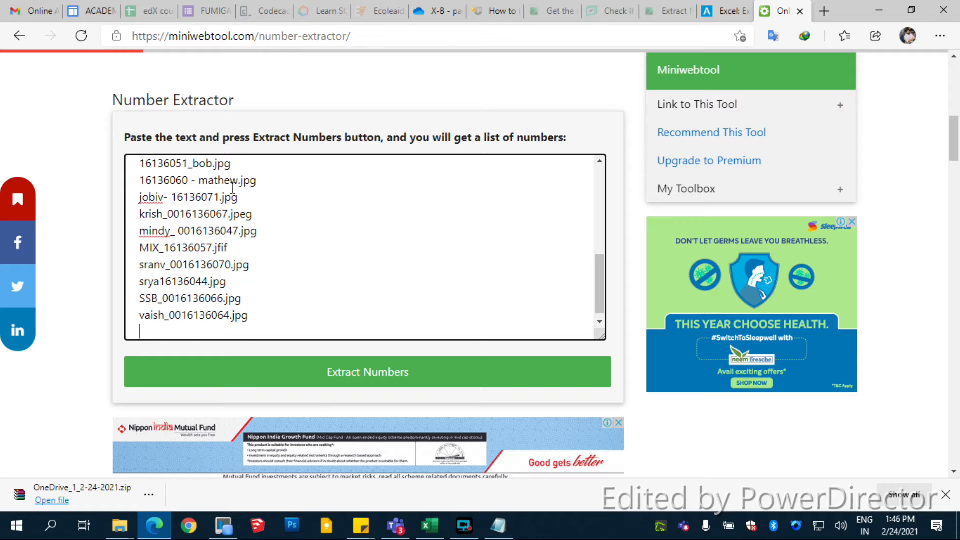
pyautogui.scroll(1, 297, 252)
pyautogui.scroll(2, 208, 197)
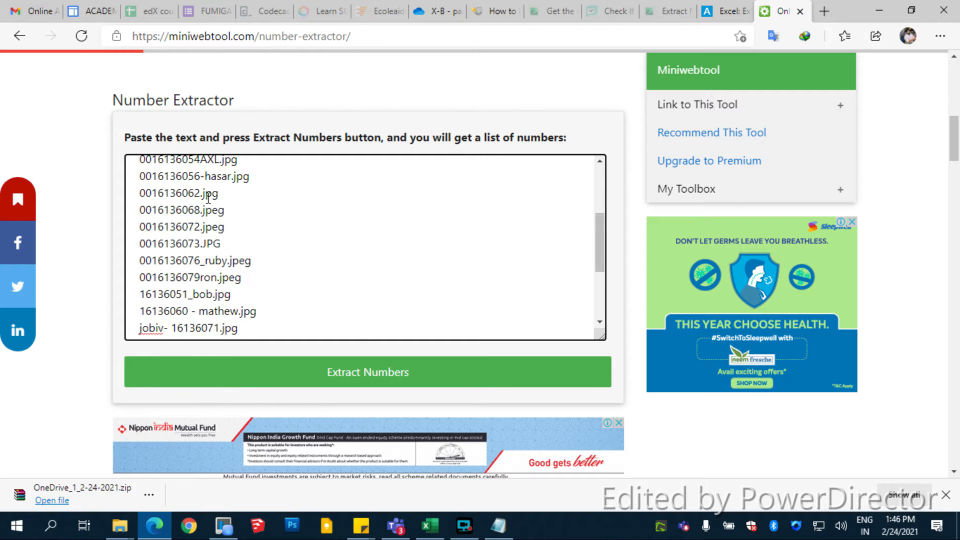
pyautogui.click(360, 374)
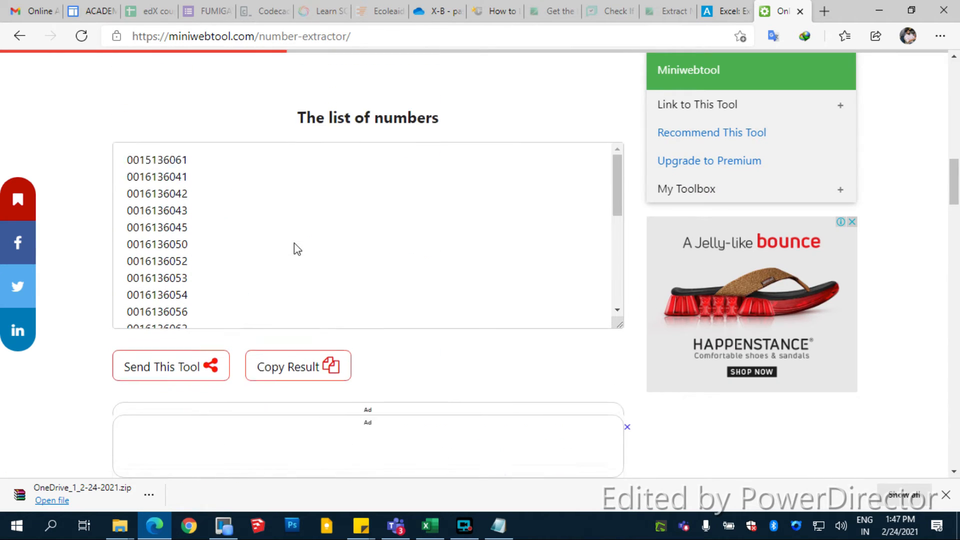
# Step: Copy the entire extracted list of numbers and paste it over the file names in I8:I33 in Excel
pyautogui.click(175, 185)
pyautogui.hotkey('ctrl', 'a')
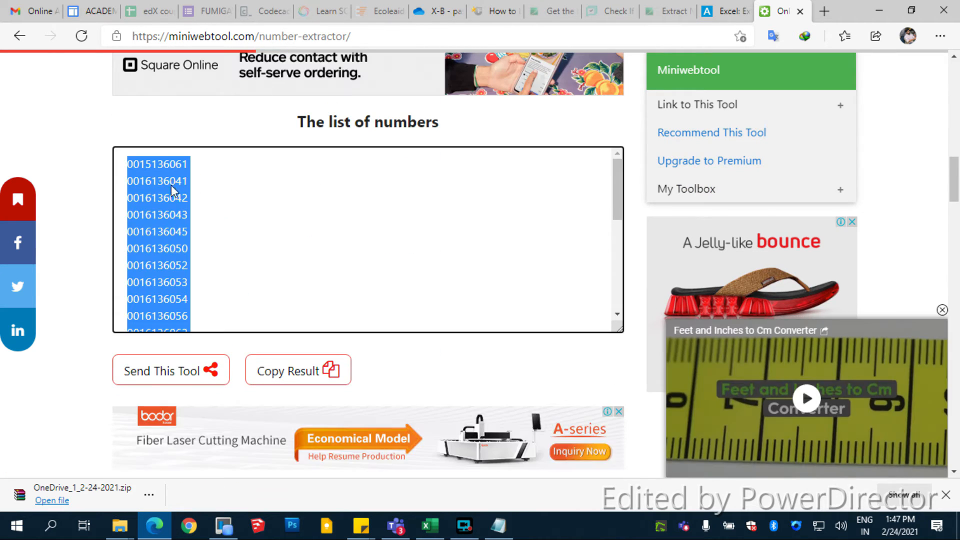
pyautogui.click(430, 533)
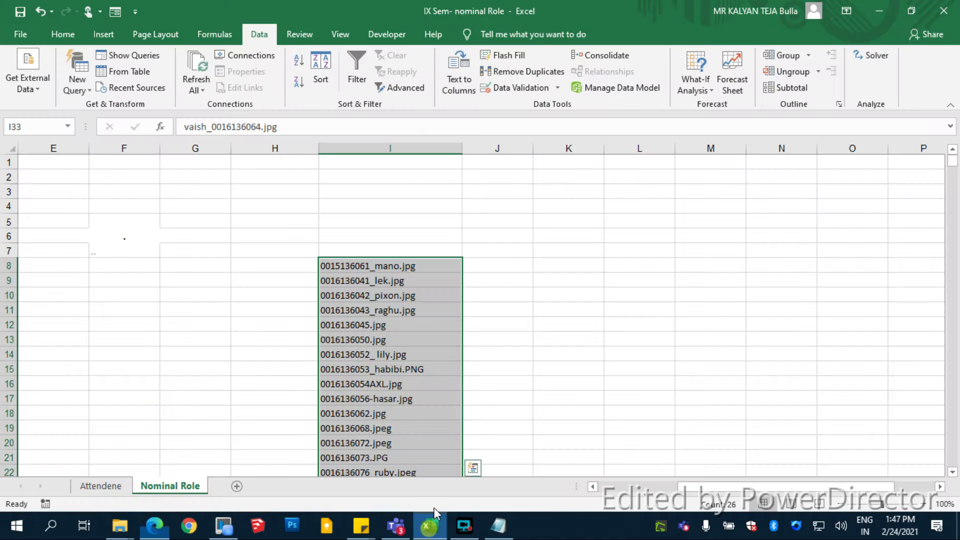
pyautogui.hscroll(-3, 745, 485)
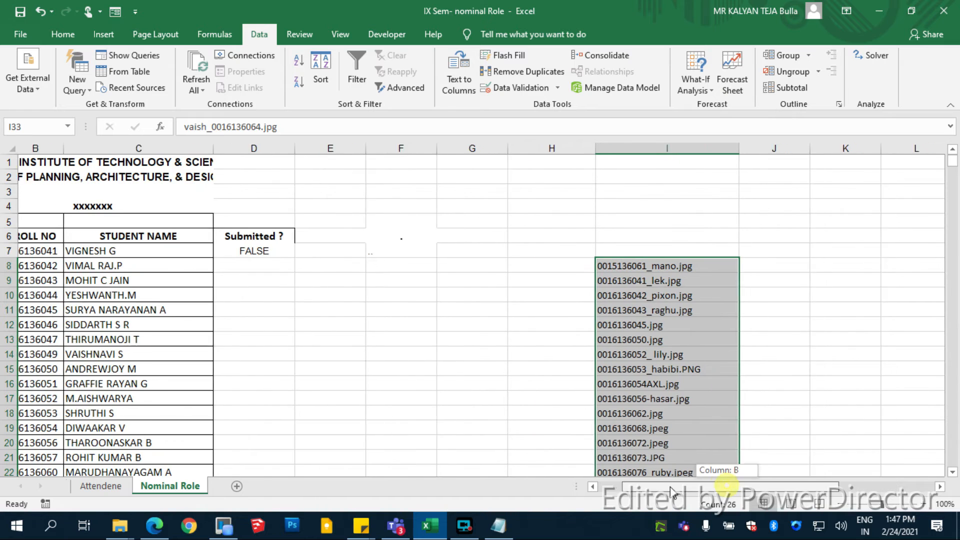
pyautogui.rightClick(672, 269)
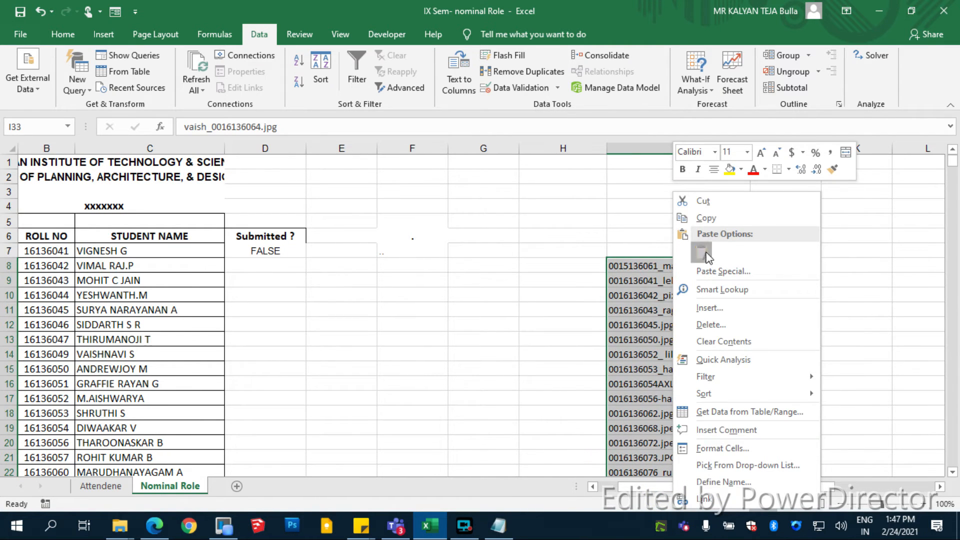
pyautogui.click(702, 253)
# Step: Check the pasted roll numbers in column I from I8 down to I33
pyautogui.scroll(7, 707, 252)
pyautogui.scroll(-2, 747, 320)
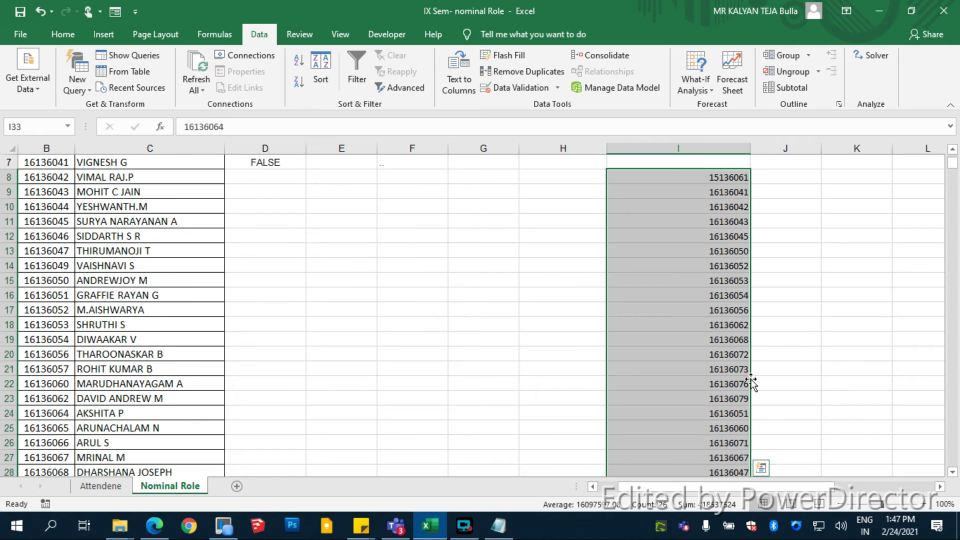
pyautogui.click(787, 385)
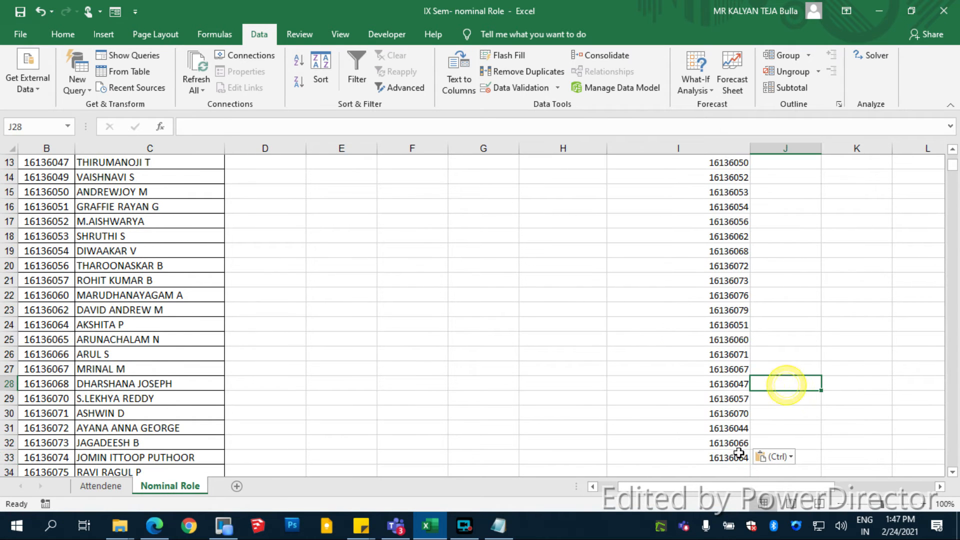
pyautogui.click(729, 457)
pyautogui.scroll(4, 733, 294)
pyautogui.click(733, 266)
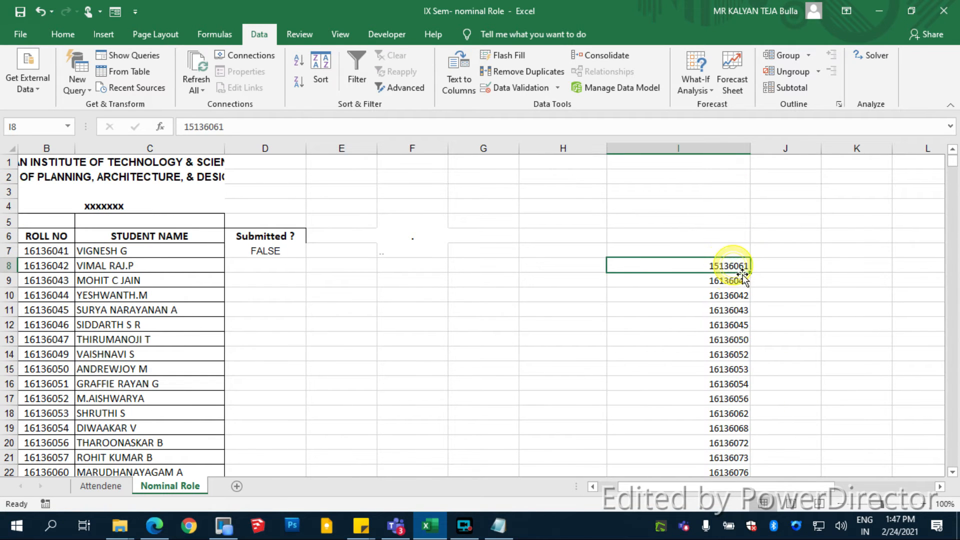
pyautogui.scroll(-4, 748, 296)
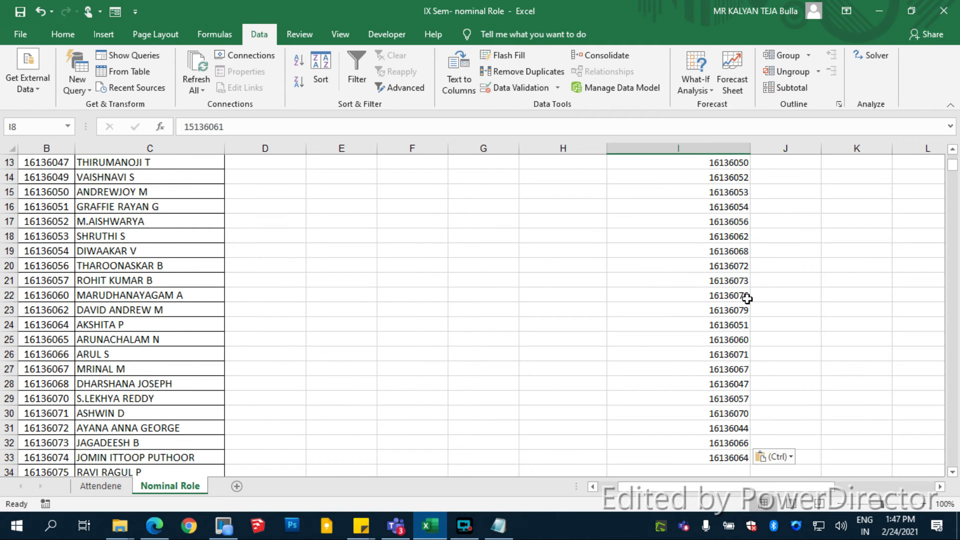
pyautogui.scroll(3, 658, 292)
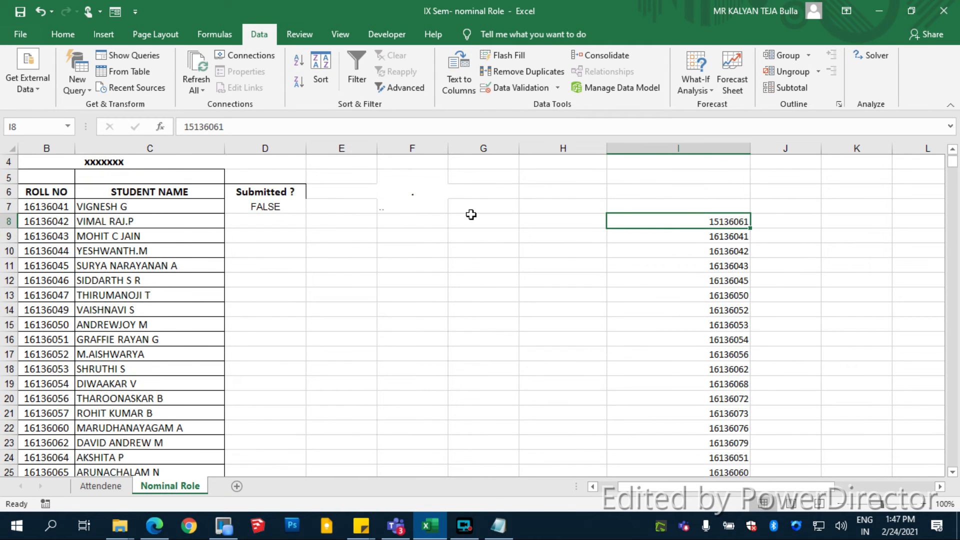
# Step: Try narrowing the Student Name column and undo the resize
pyautogui.scroll(-3, 699, 222)
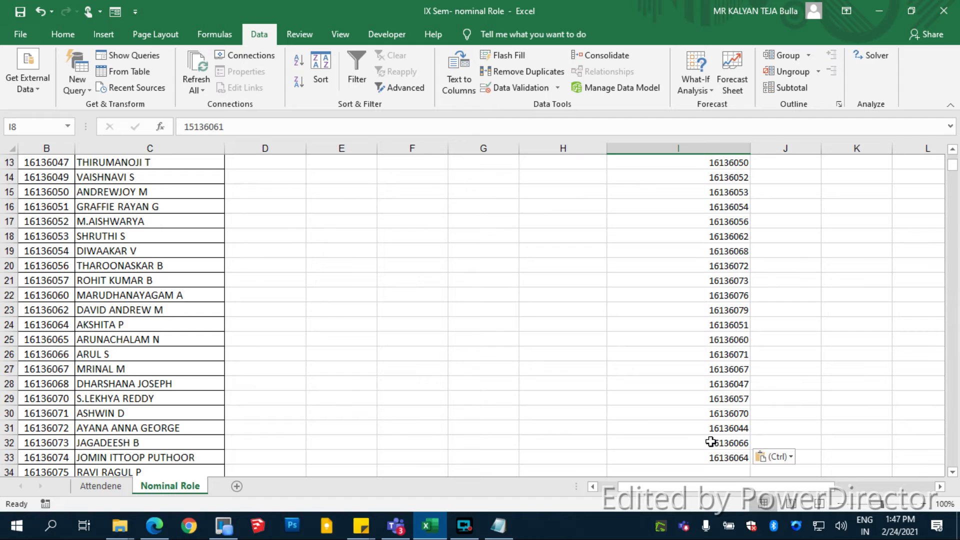
pyautogui.scroll(4, 56, 311)
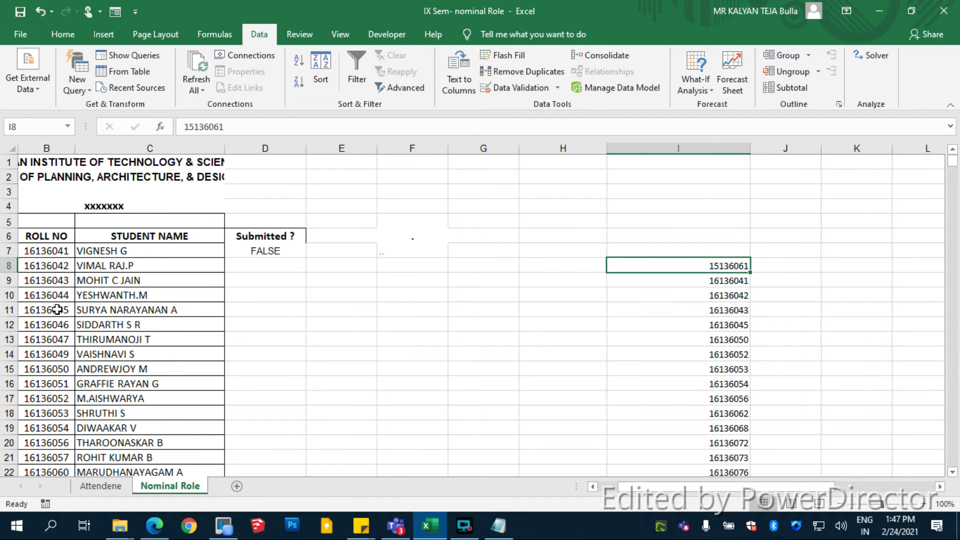
pyautogui.moveTo(222, 147); pyautogui.dragTo(119, 149)
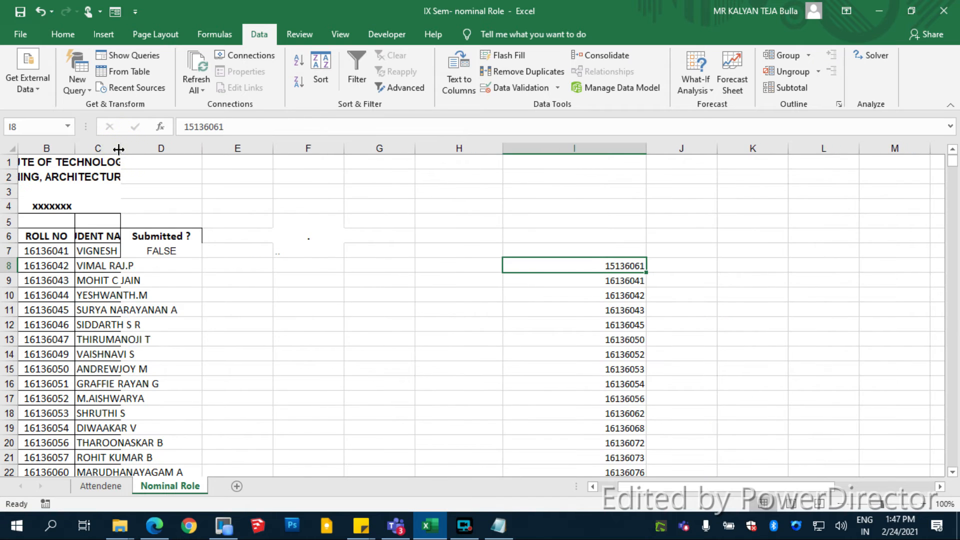
pyautogui.hotkey('ctrl', 'z')
# Step: Replace the COUNTIF range in D7 with the extracted roll numbers in I8:I33
pyautogui.click(293, 255)
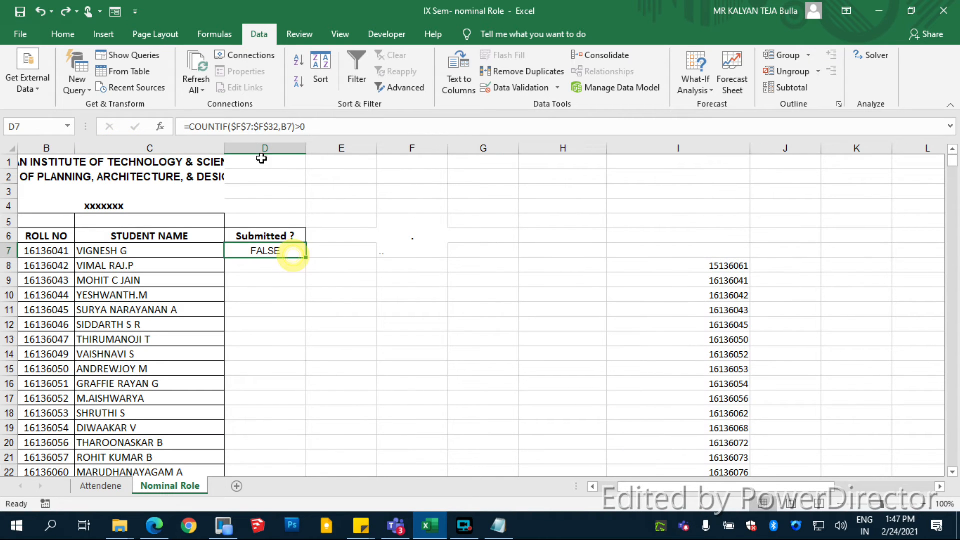
pyautogui.doubleClick(215, 126)
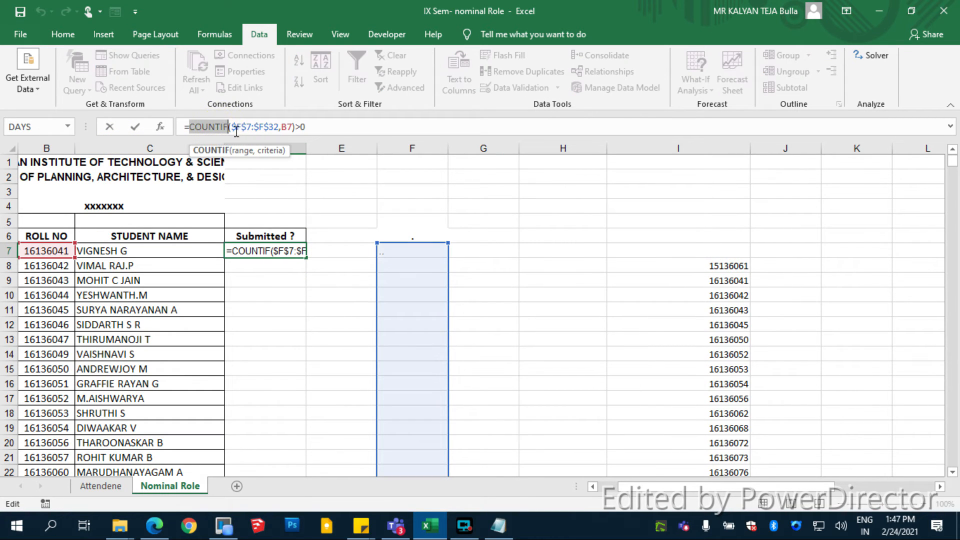
pyautogui.click(242, 127)
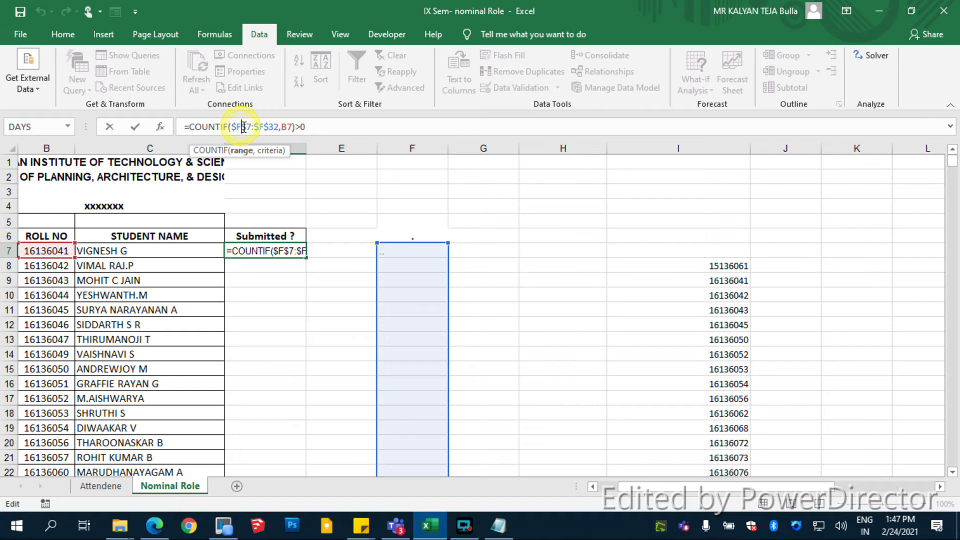
pyautogui.moveTo(278, 127); pyautogui.dragTo(232, 128)
pyautogui.press('BackSpace')
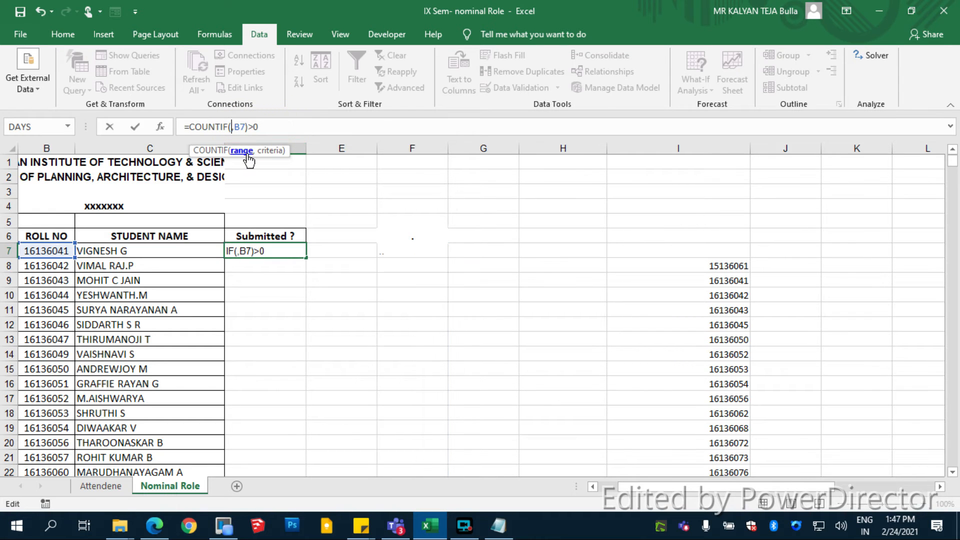
pyautogui.click(710, 265)
pyautogui.scroll(-9, 720, 322)
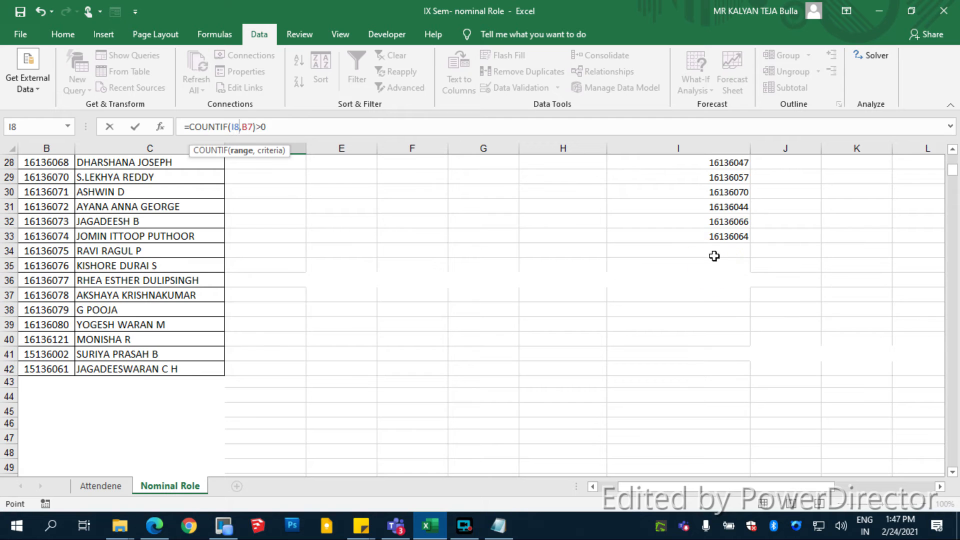
pyautogui.keyDown('shift'); pyautogui.click(714, 236); pyautogui.keyUp('shift')
pyautogui.press('Escape')
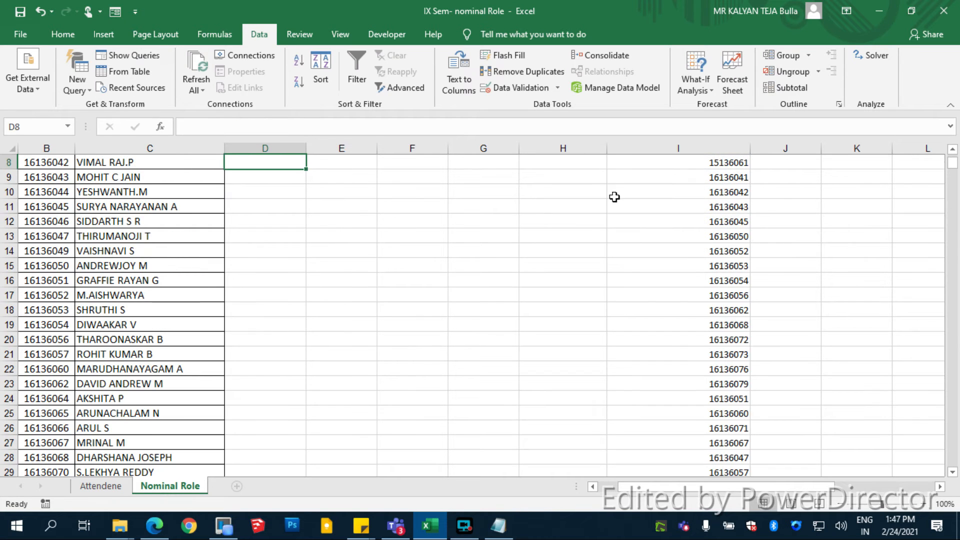
pyautogui.scroll(3, 590, 210)
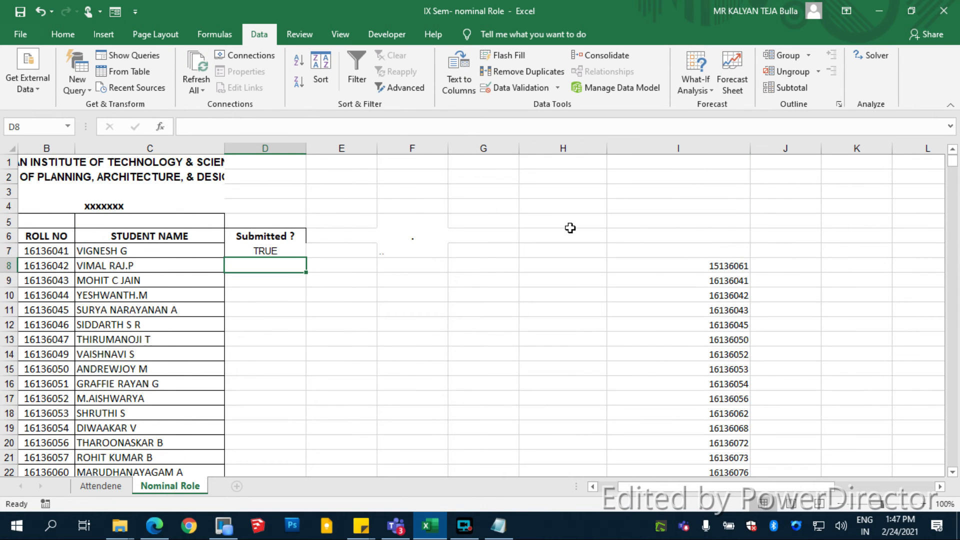
# Step: Make the start of the COUNTIF range in D7 absolute, giving =COUNTIF($I$8:I33,B7)>0
pyautogui.click(276, 251)
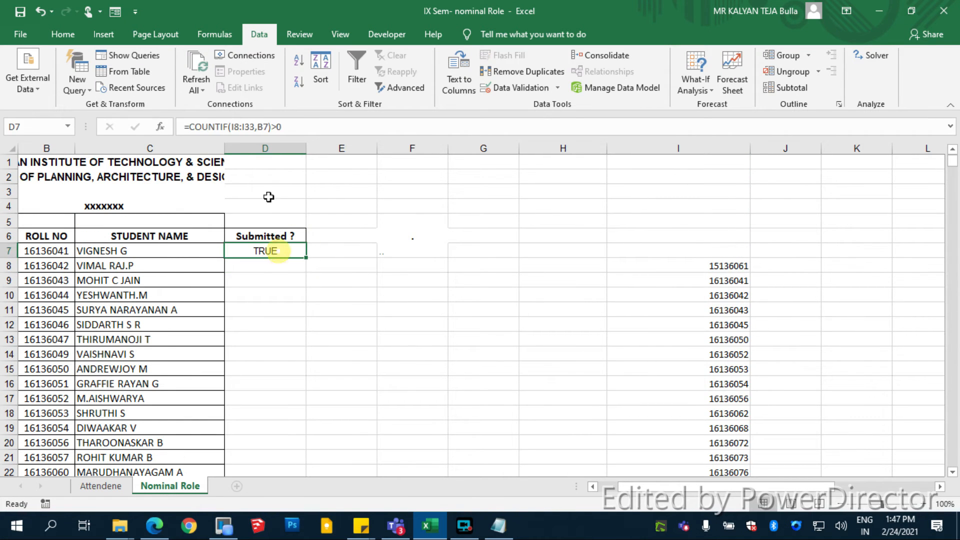
pyautogui.doubleClick(265, 126)
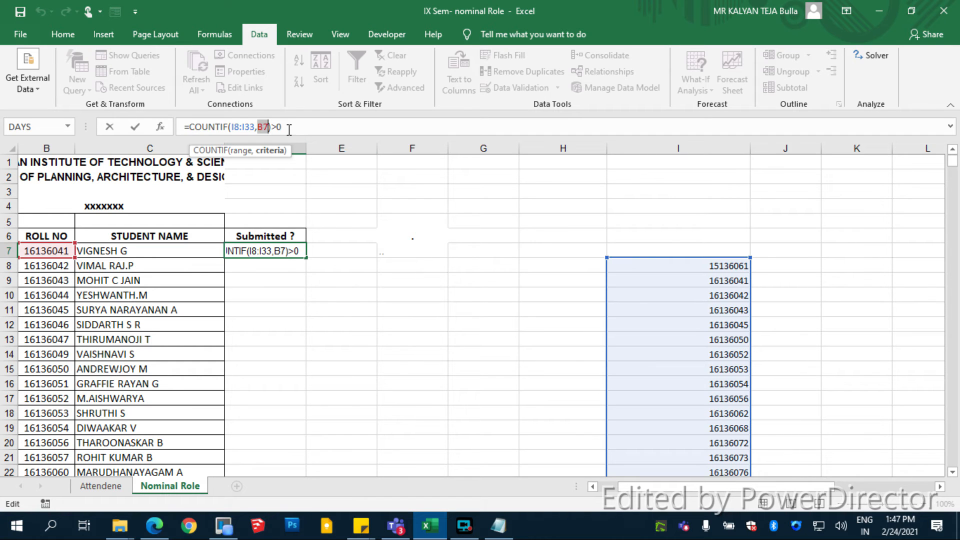
pyautogui.click(241, 127)
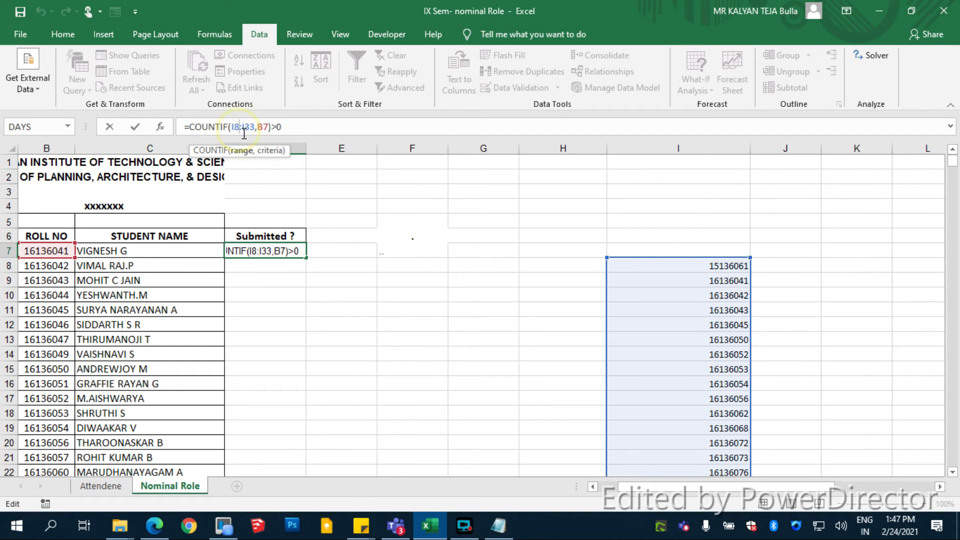
pyautogui.press('F4')
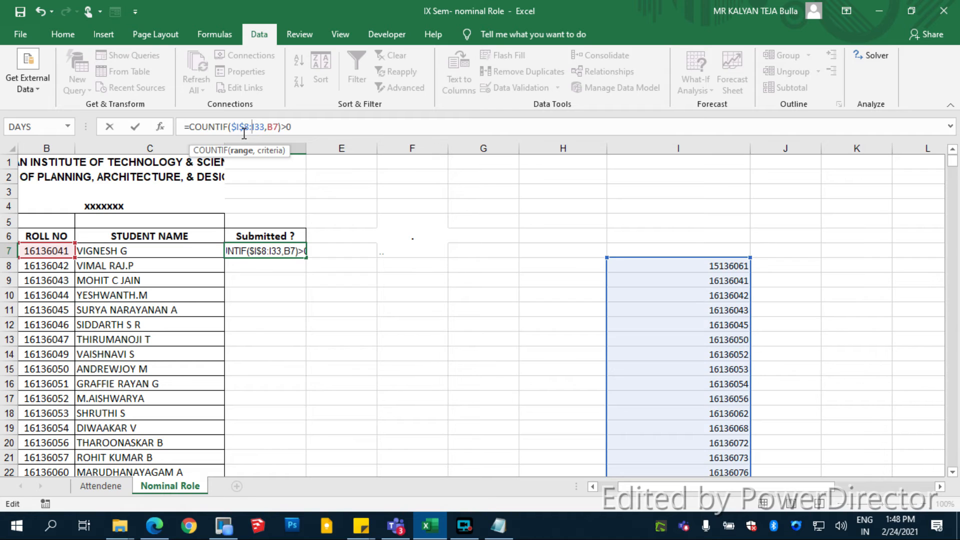
pyautogui.press('Return')
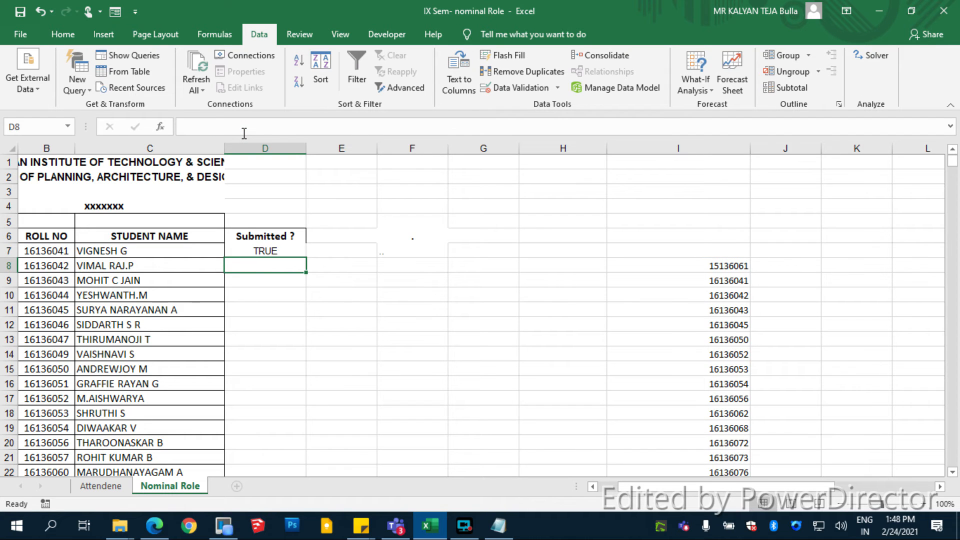
# Step: Fill the Submitted ? formula from D7 down to D42 and inspect the copied formula in D11
pyautogui.click(297, 249)
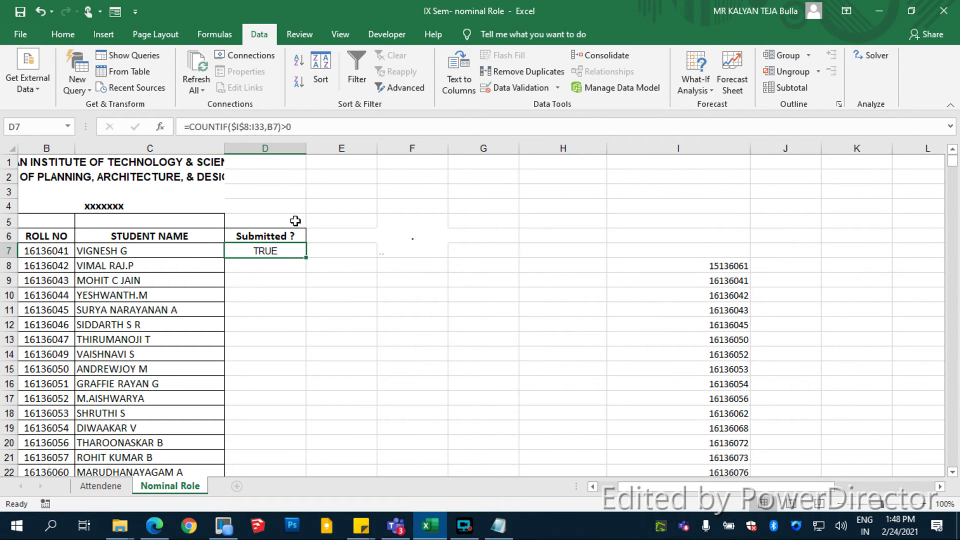
pyautogui.moveTo(306, 258); pyautogui.dragTo(285, 467)
pyautogui.click(285, 470)
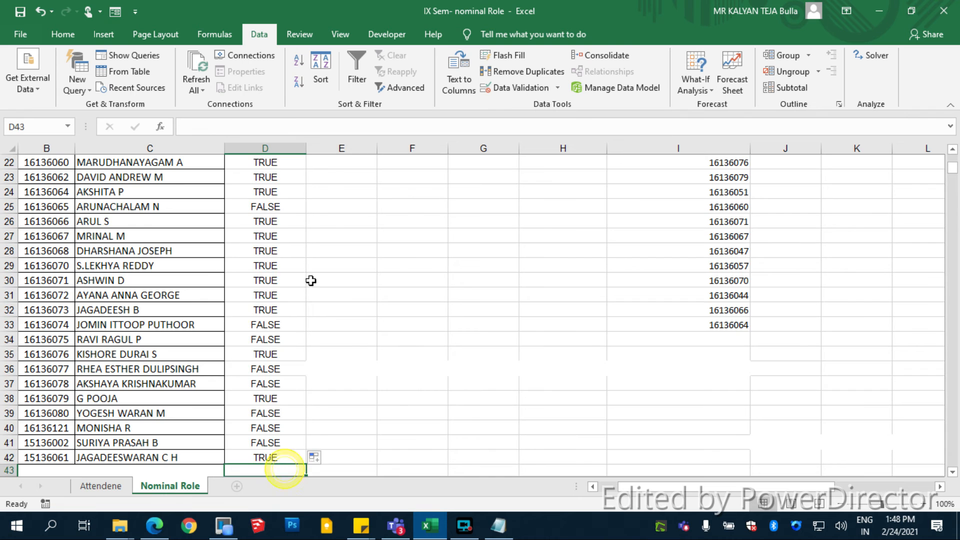
pyautogui.scroll(1, 407, 207)
pyautogui.scroll(6, 294, 230)
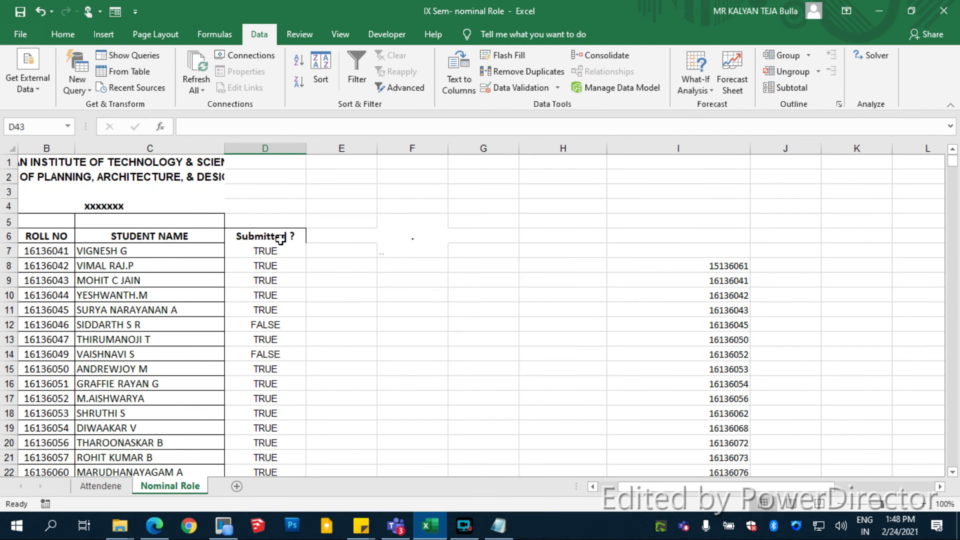
pyautogui.click(267, 255)
pyautogui.doubleClick(280, 309)
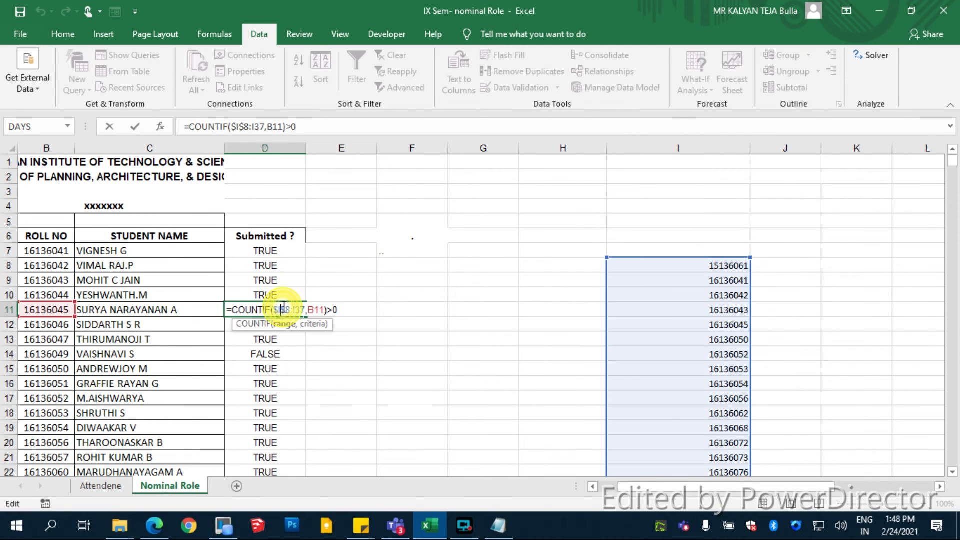
pyautogui.click(296, 340)
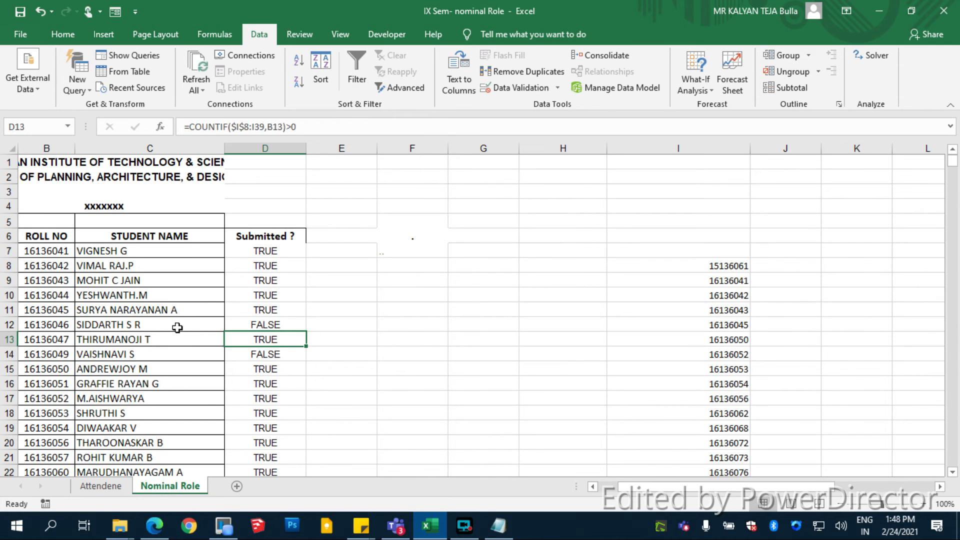
# Step: Bold the FALSE results in D12, D14, D25, D33, D34, D36 and D37
pyautogui.click(296, 325)
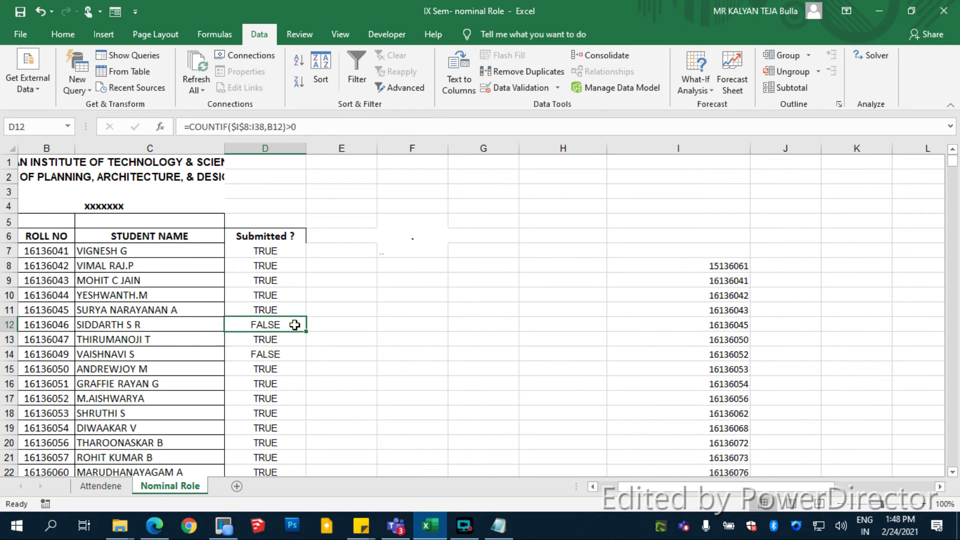
pyautogui.click(284, 353)
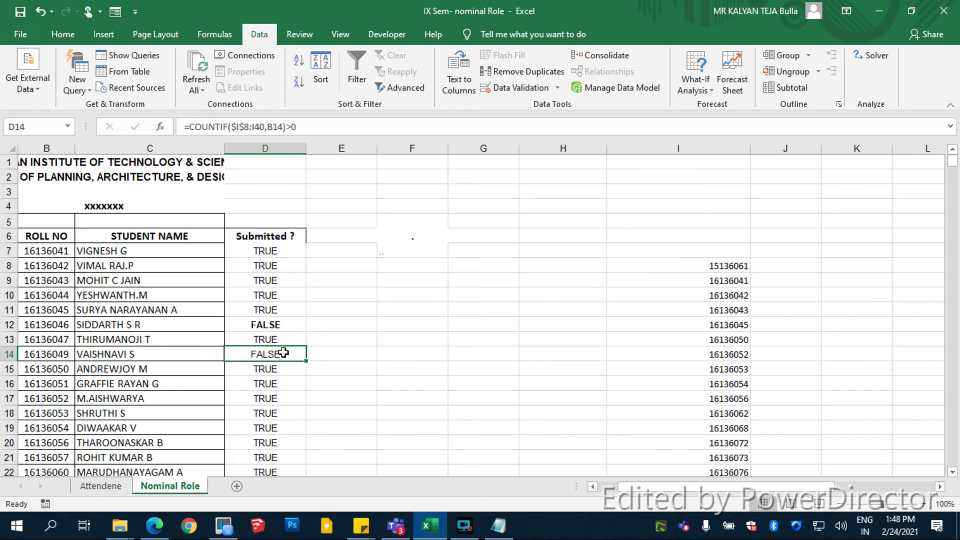
pyautogui.scroll(-2, 285, 427)
pyautogui.click(289, 428)
pyautogui.scroll(-4, 295, 423)
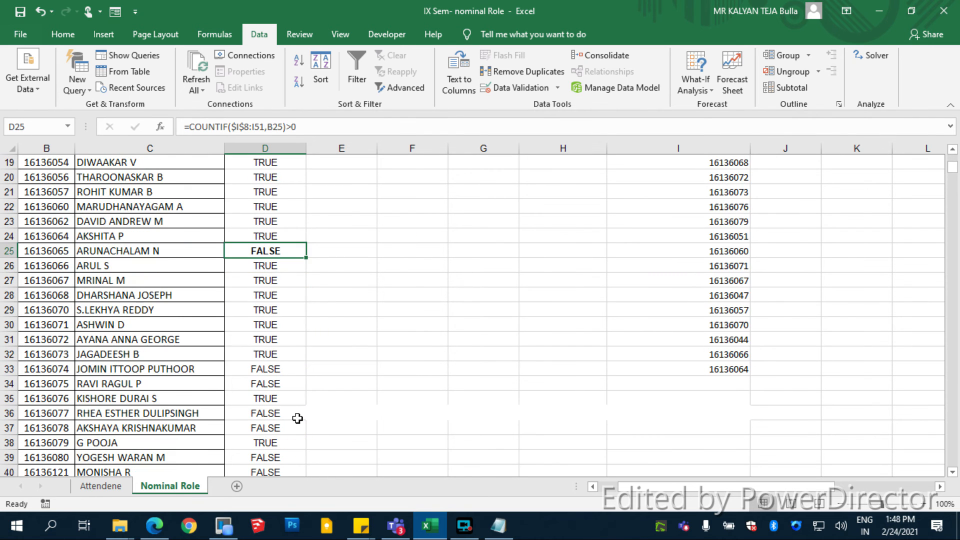
pyautogui.click(289, 369)
pyautogui.click(289, 384)
pyautogui.click(290, 413)
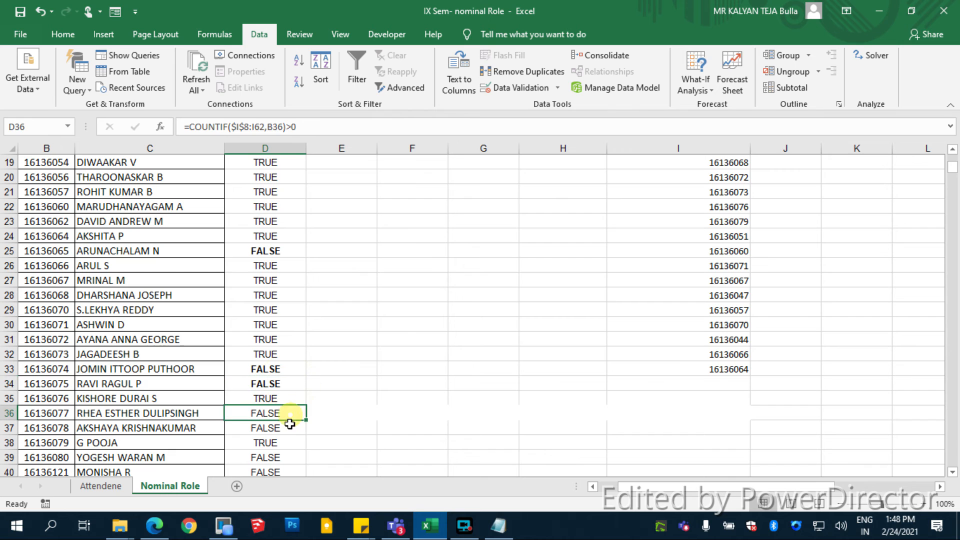
pyautogui.click(291, 429)
pyautogui.hotkey('ctrl', 'b')
# Step: Bold the remaining FALSE results in D39, D40 and D41
pyautogui.scroll(-1, 295, 400)
pyautogui.click(282, 413)
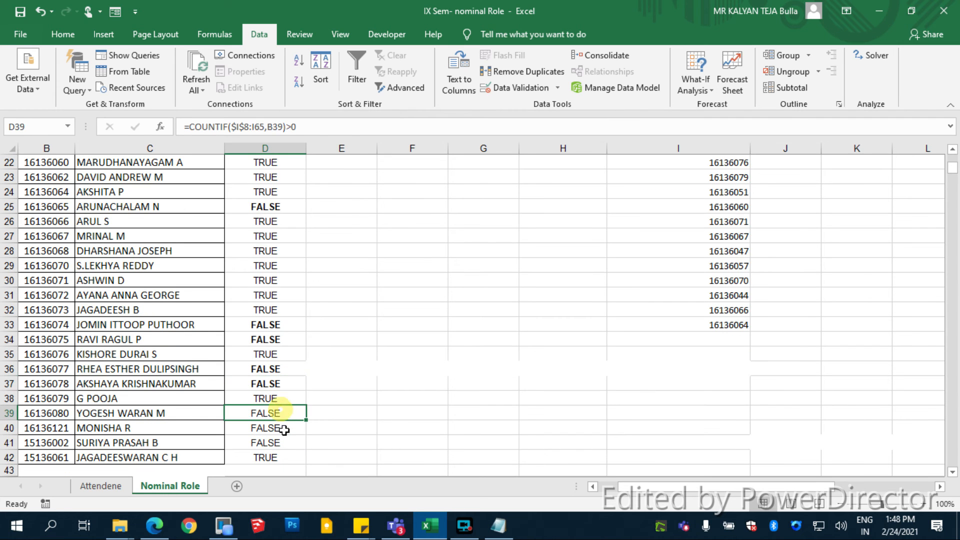
pyautogui.hotkey('ctrl', 'b')
pyautogui.click(285, 428)
pyautogui.hotkey('ctrl', 'b')
pyautogui.click(289, 442)
pyautogui.hotkey('ctrl', 'b')
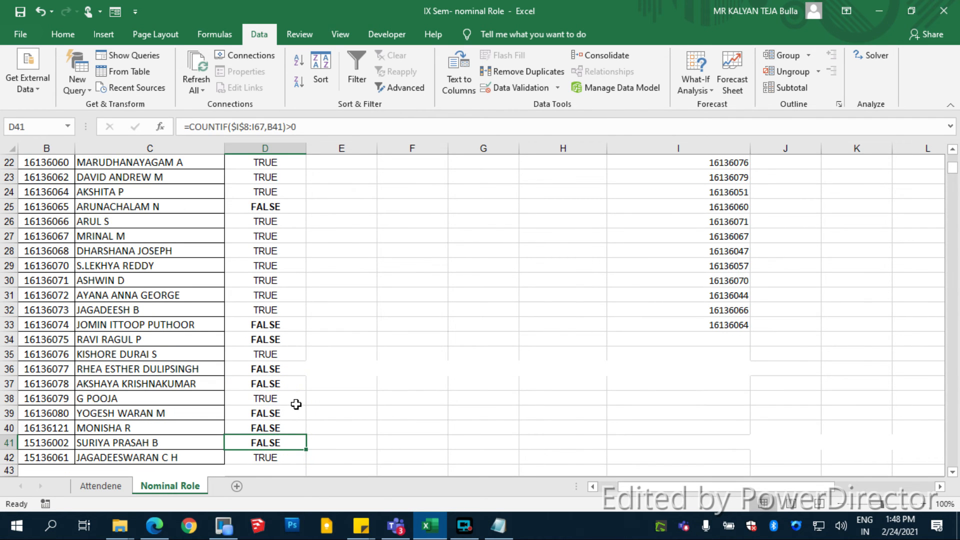
# Step: Add filters to header row 6 and sort the list by Submitted ? with the FALSE results first
pyautogui.scroll(-1, 296, 403)
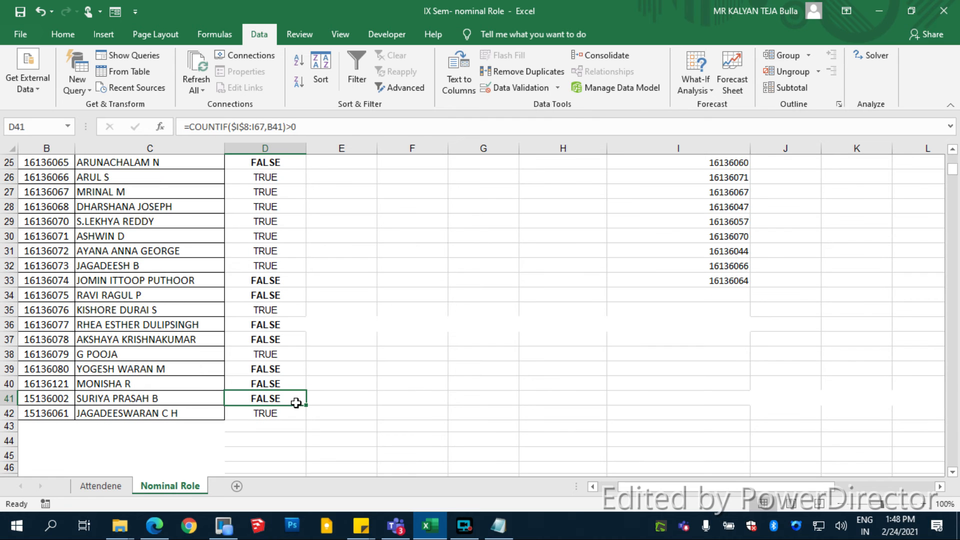
pyautogui.moveTo(955, 178); pyautogui.dragTo(954, 174)
pyautogui.scroll(8, 279, 377)
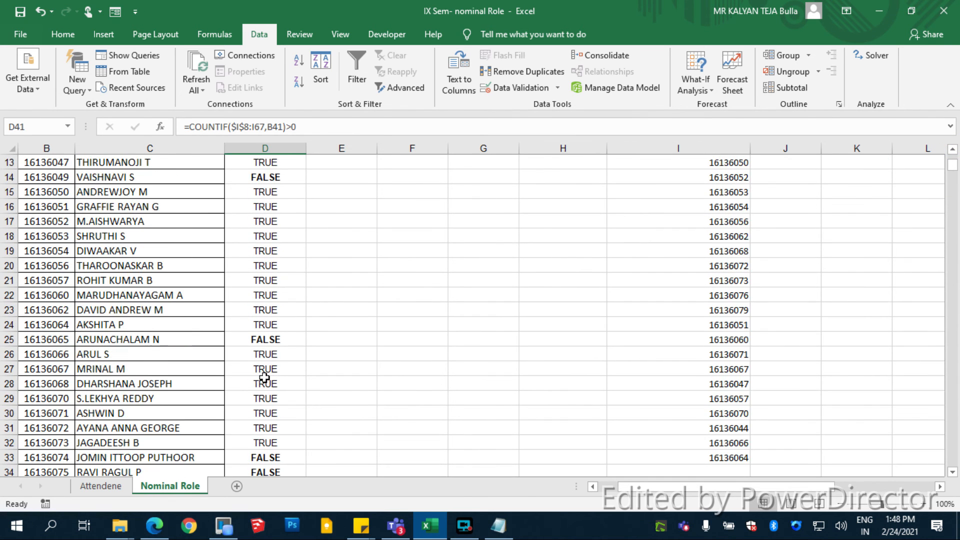
pyautogui.click(15, 233)
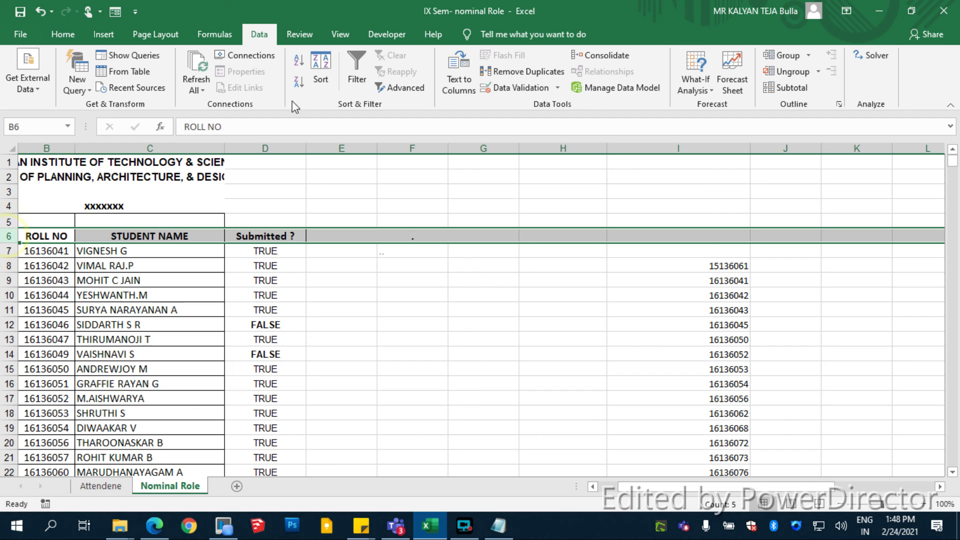
pyautogui.click(357, 70)
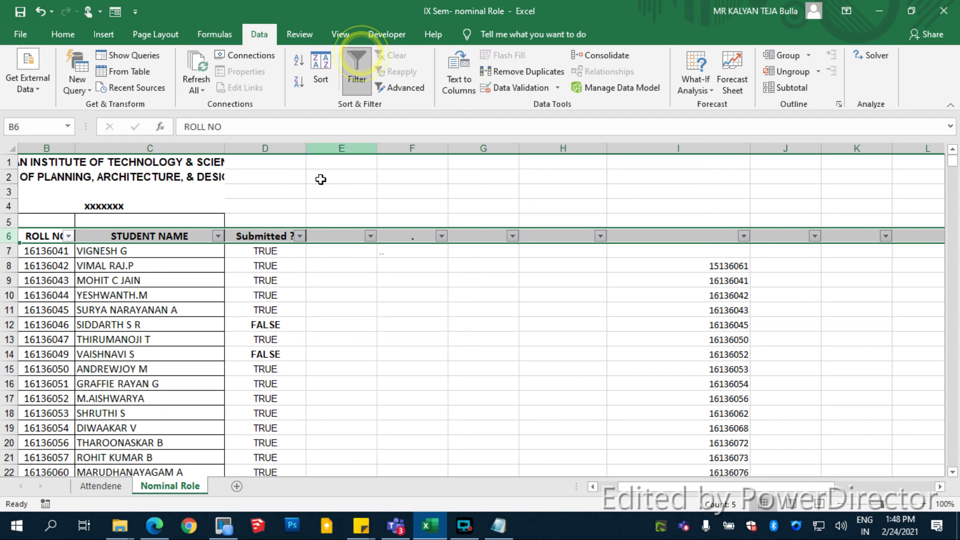
pyautogui.click(300, 236)
pyautogui.click(242, 218)
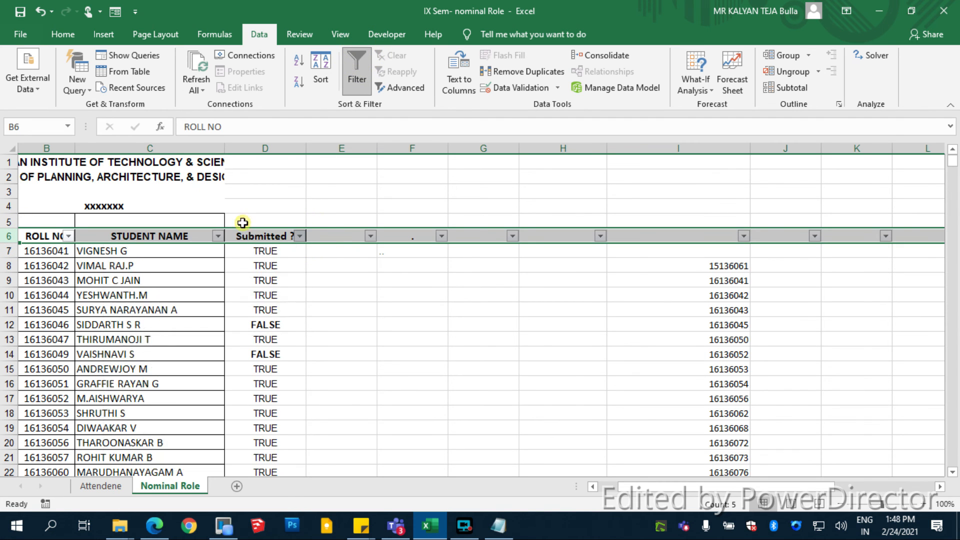
pyautogui.doubleClick(288, 382)
pyautogui.press('Escape')
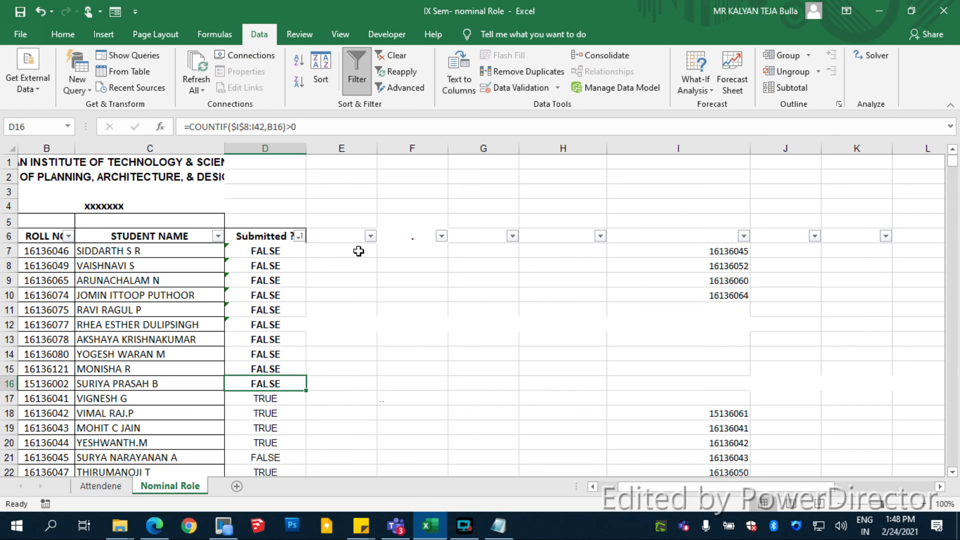
# Step: Number the bold FALSE rows in E7:E16 with a fill series starting at 1
pyautogui.click(359, 251)
pyautogui.write('1')
pyautogui.click(354, 294)
pyautogui.click(365, 253)
pyautogui.moveTo(376, 258); pyautogui.dragTo(368, 385)
pyautogui.click(388, 399)
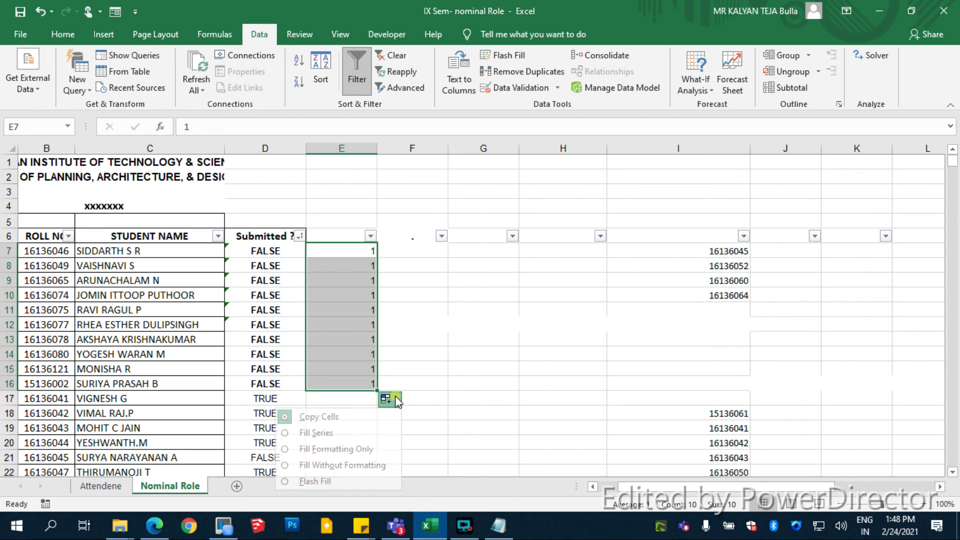
pyautogui.click(356, 431)
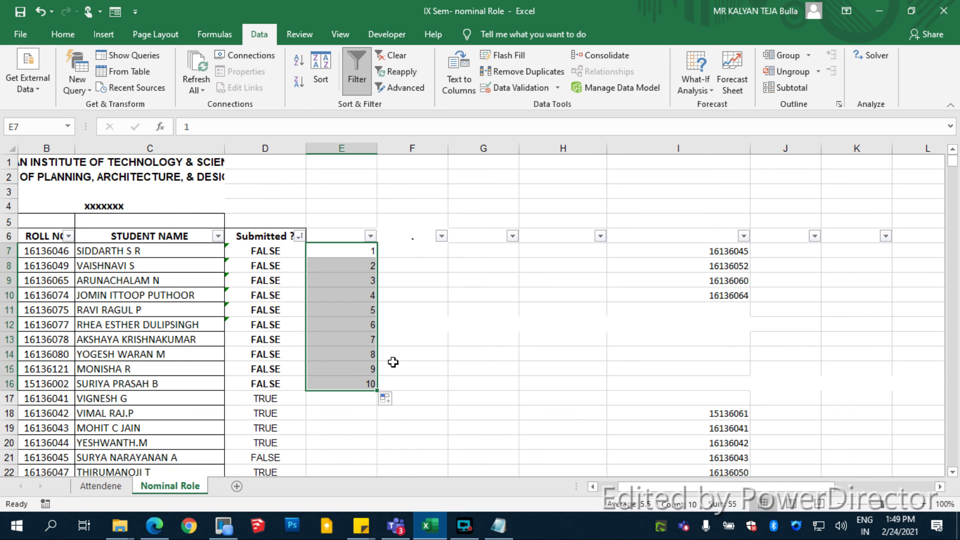
pyautogui.scroll(-13, 393, 362)
pyautogui.scroll(1, 90, 306)
pyautogui.scroll(-1, 290, 311)
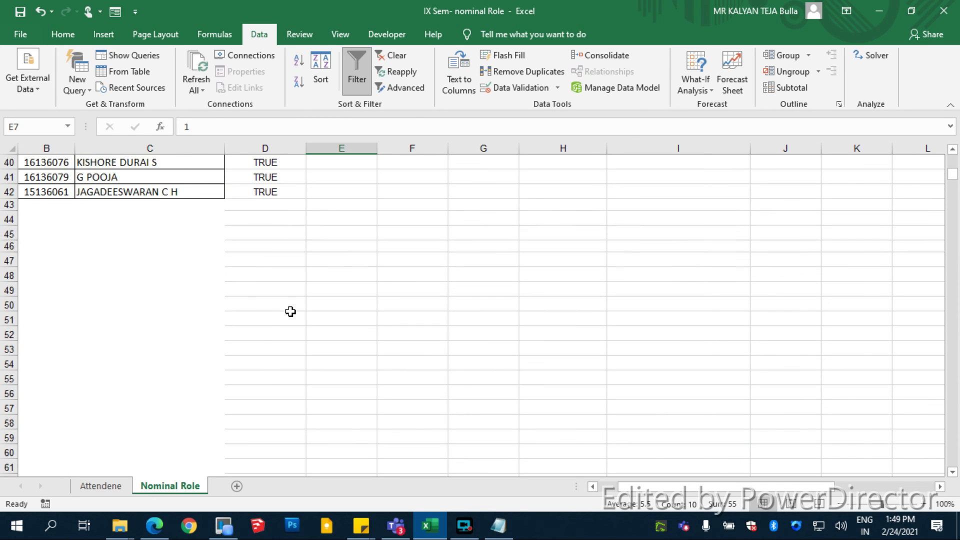
# Step: Look through the submitted files in the desktop folder SUBMISSIONS - TU, close it, and return to the FALSE rows on Excel's Nominal Role sheet
pyautogui.scroll(3, 291, 312)
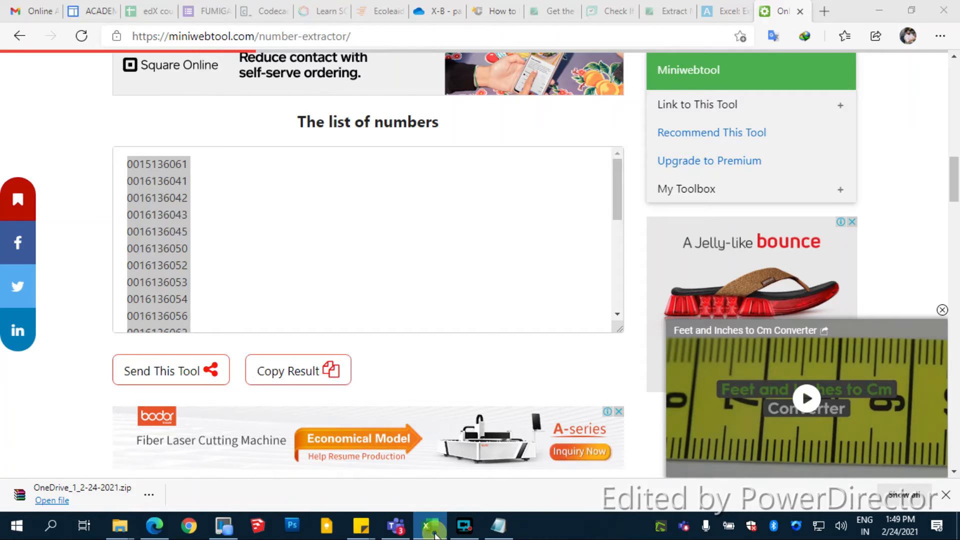
pyautogui.click(429, 525)
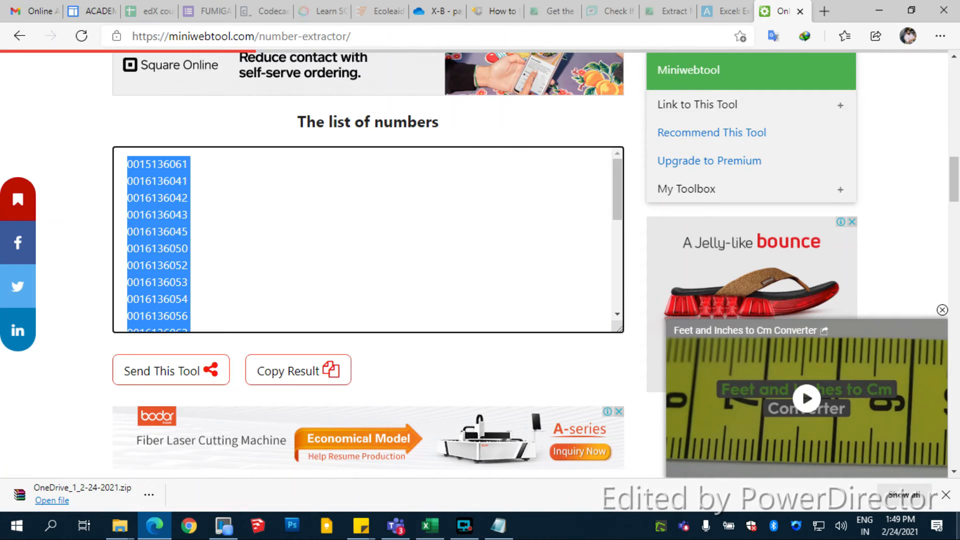
pyautogui.click(959, 537)
pyautogui.doubleClick(97, 433)
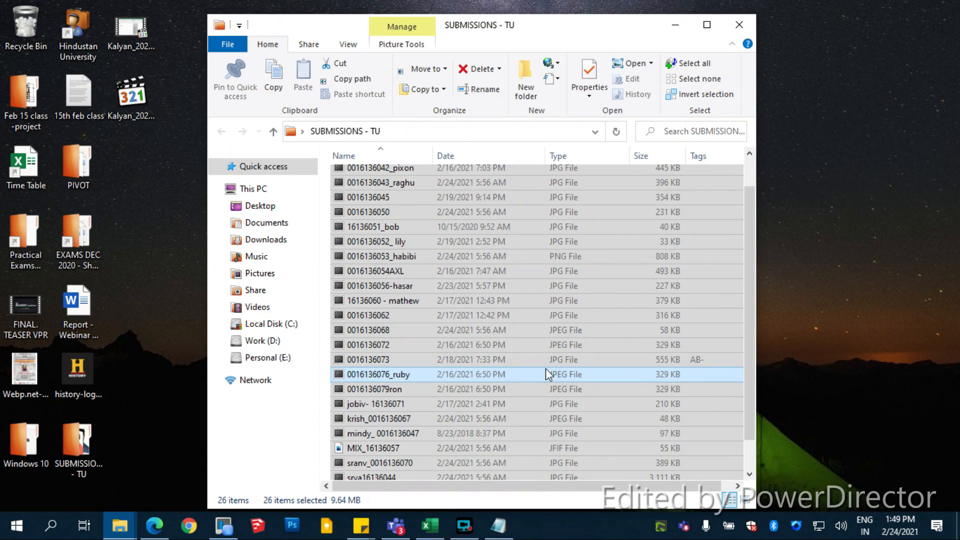
pyautogui.click(547, 374)
pyautogui.scroll(-1, 455, 338)
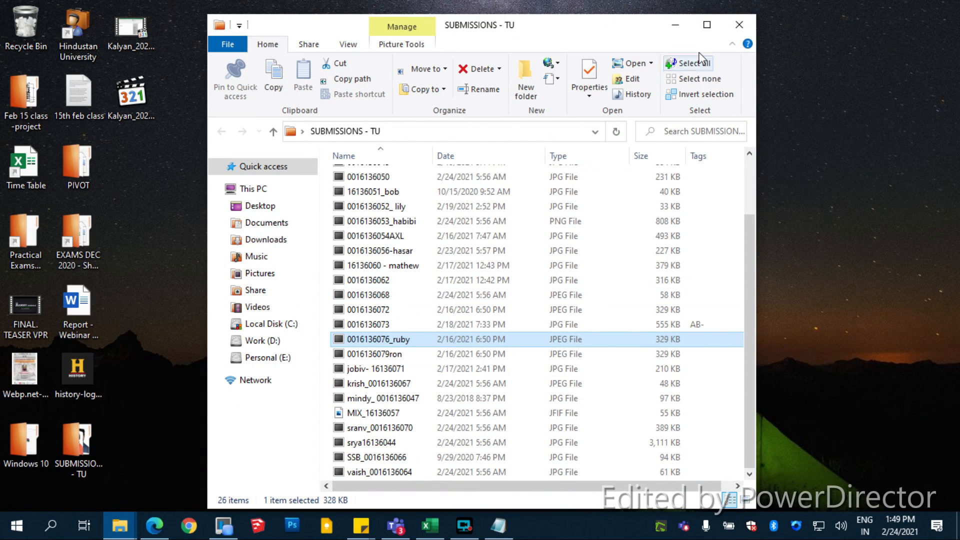
pyautogui.click(736, 26)
pyautogui.click(422, 531)
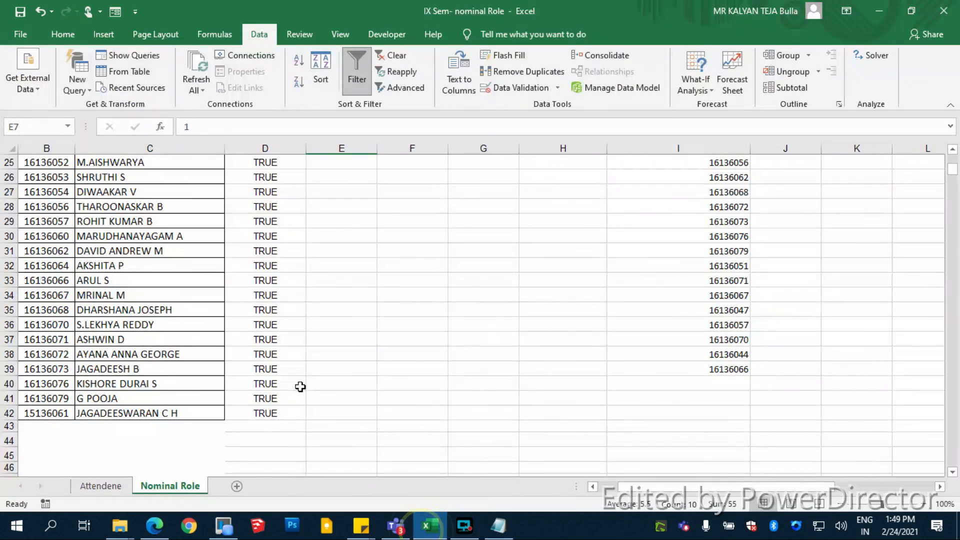
pyautogui.scroll(6, 298, 356)
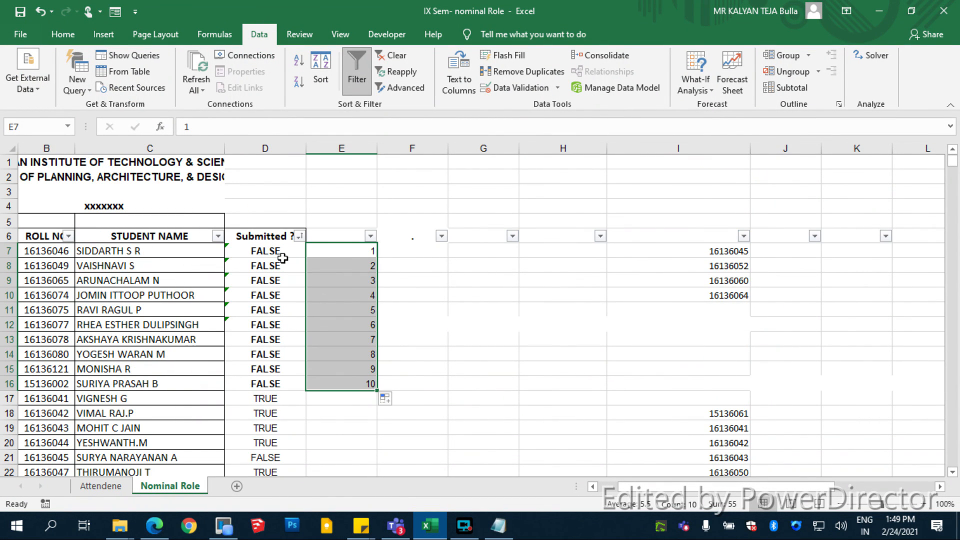
pyautogui.click(464, 525)
pyautogui.moveTo(718, 52); pyautogui.dragTo(563, 97)
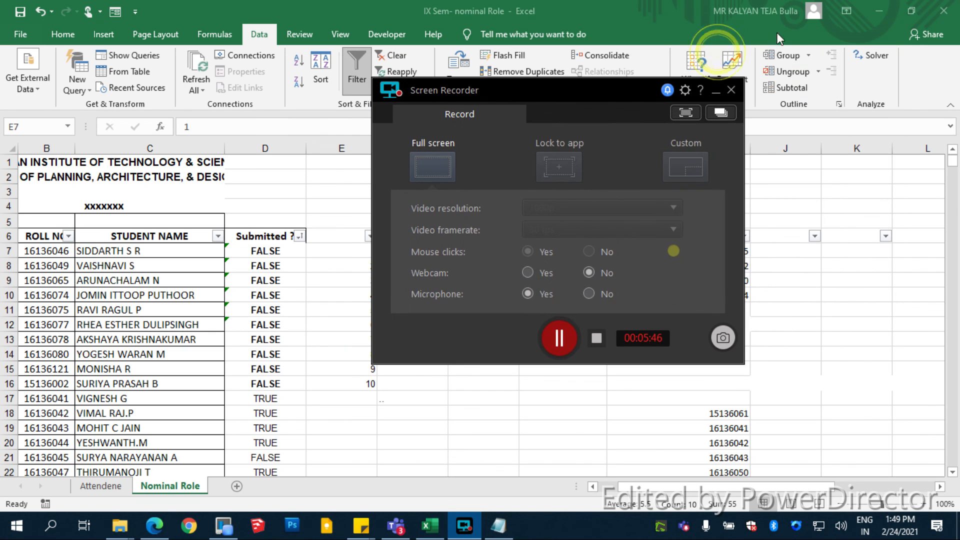
pyautogui.click(879, 11)
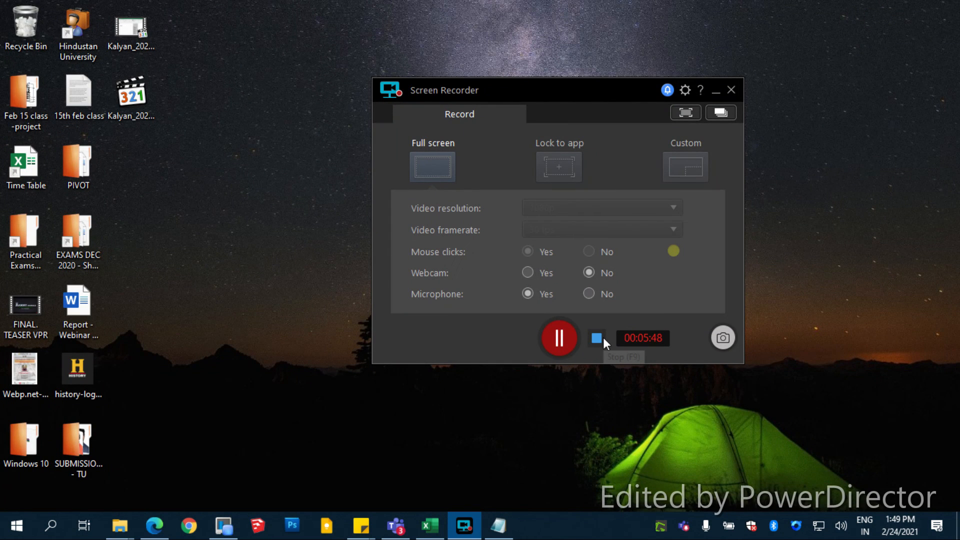